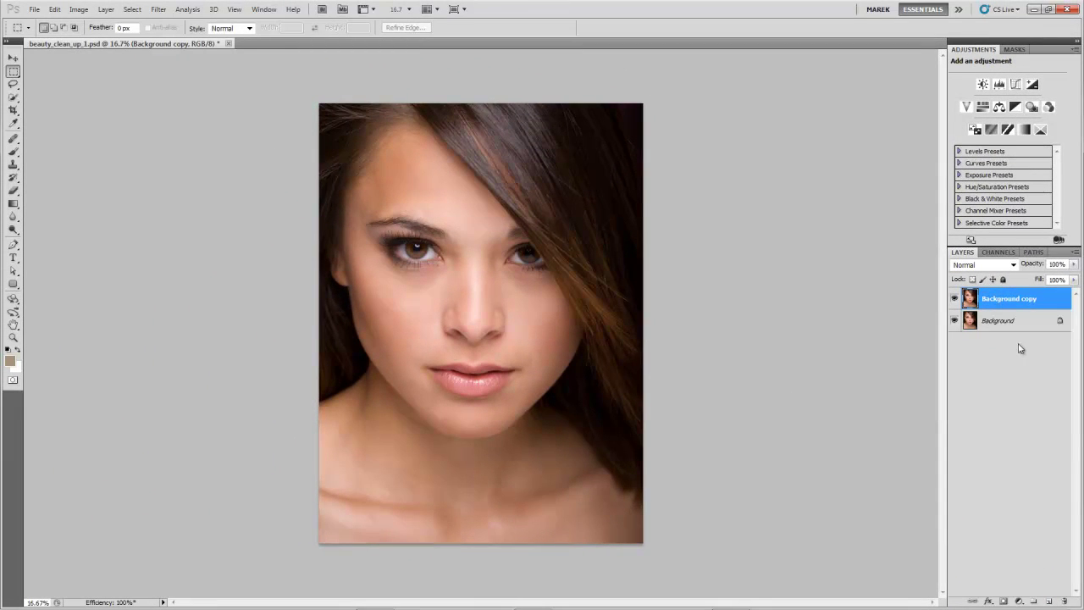
Step: Rename the Background copy layer to 'soften skin'
{"action": "double_click", "coordinate": [1002, 300]}
{"action": "type", "text": "soften skin"}
{"action": "key", "text": "Return"}
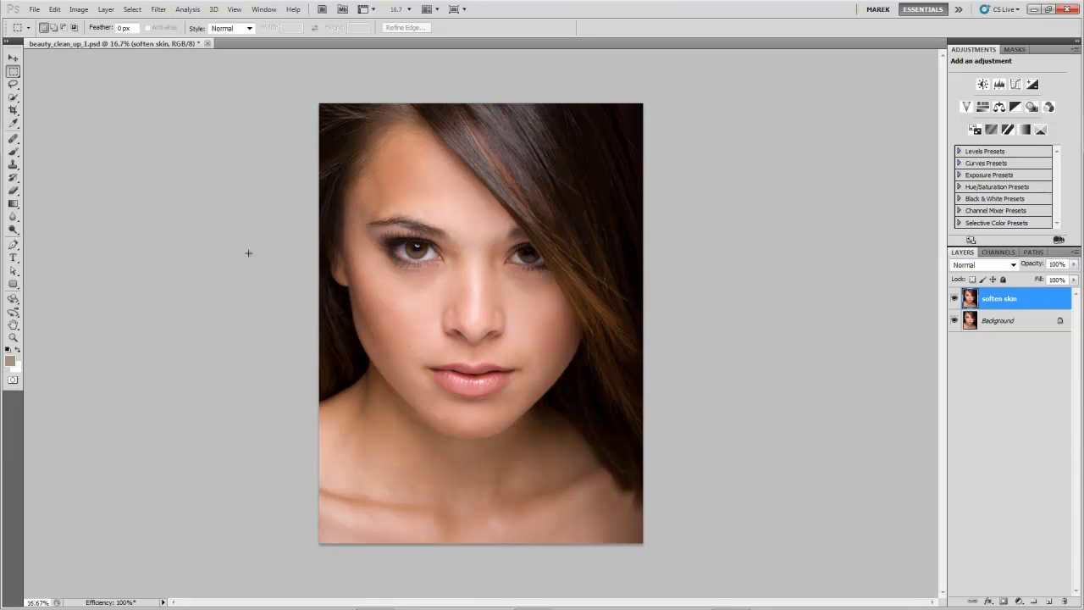
{"action": "key", "text": "ctrl+plus"}
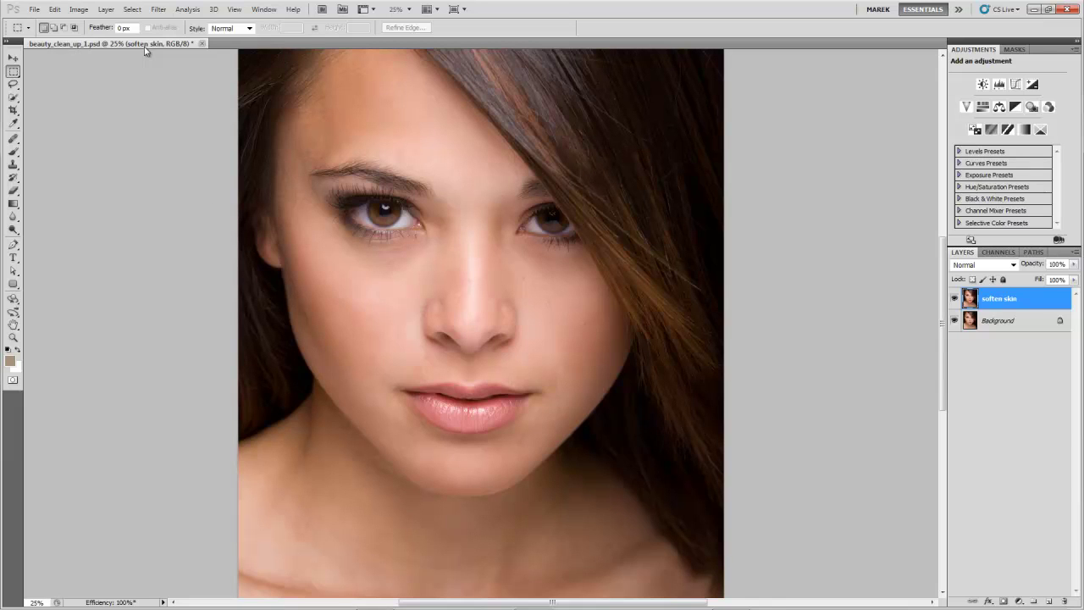
Step: Open the Gaussian Blur filter dialog and position it beside the face
{"action": "left_click", "coordinate": [158, 9]}
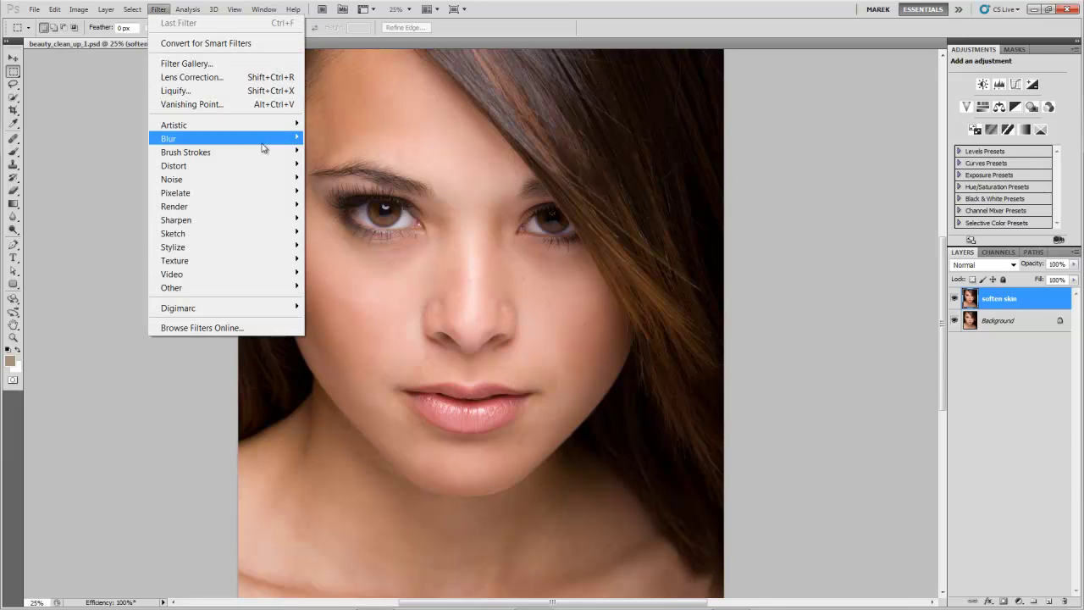
{"action": "mouse_move", "coordinate": [264, 141]}
{"action": "left_click", "coordinate": [352, 192]}
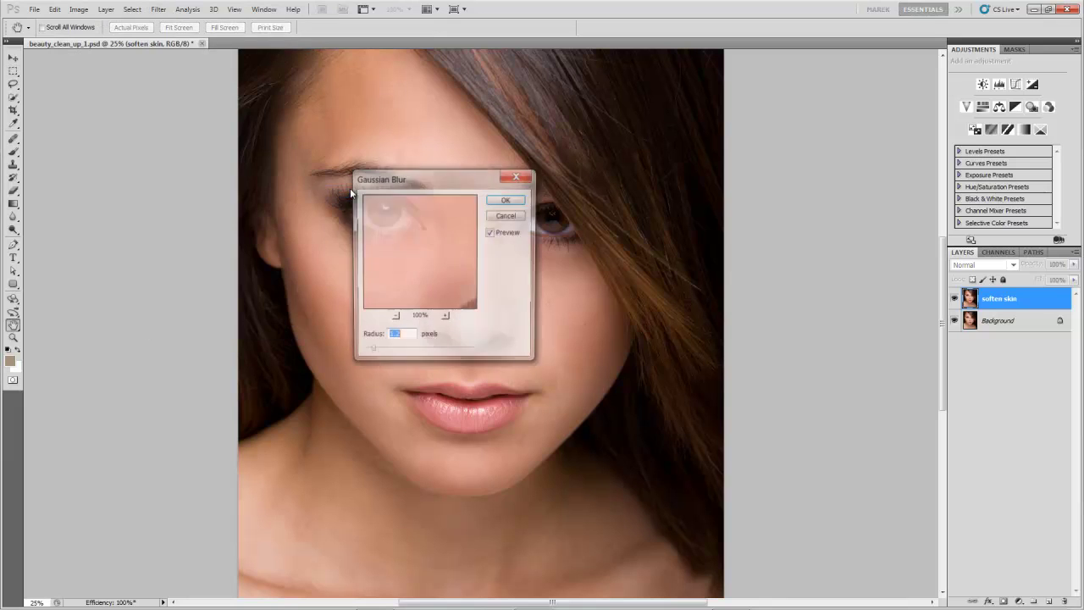
{"action": "left_click_drag", "start_coordinate": [451, 182], "coordinate": [775, 233]}
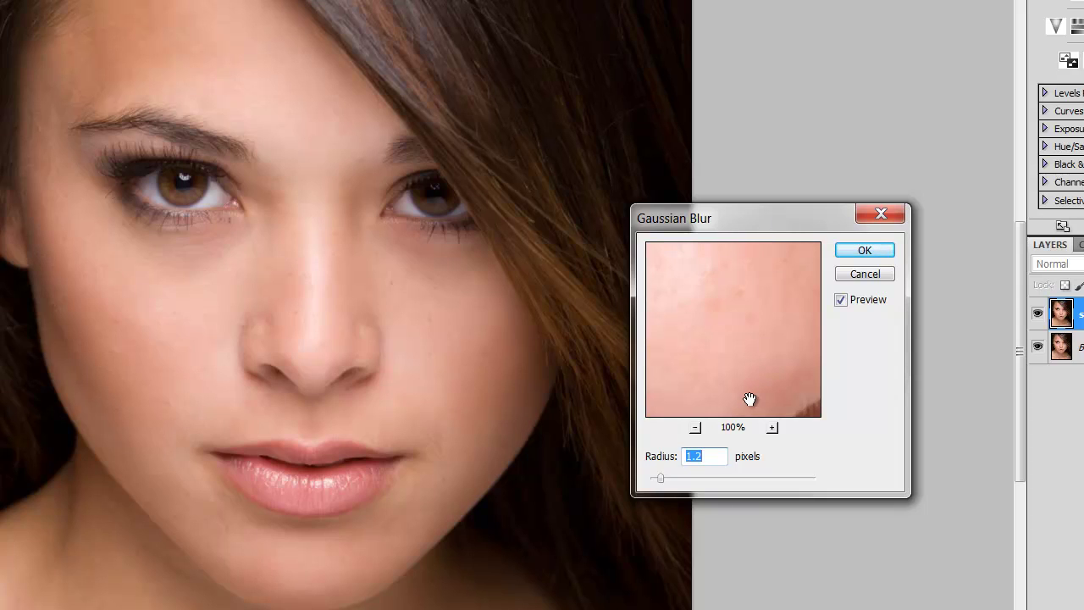
Step: Set the Gaussian Blur radius to 3.1 pixels
{"action": "left_click", "coordinate": [838, 300]}
{"action": "left_click_drag", "start_coordinate": [662, 479], "coordinate": [671, 479]}
{"action": "left_click", "coordinate": [838, 302]}
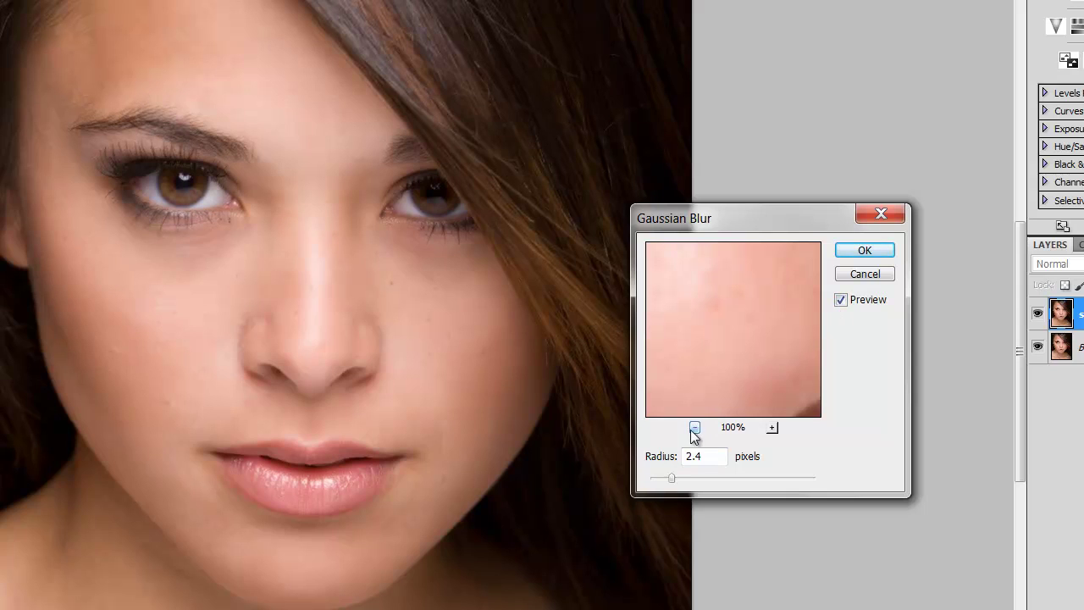
{"action": "left_click", "coordinate": [678, 478]}
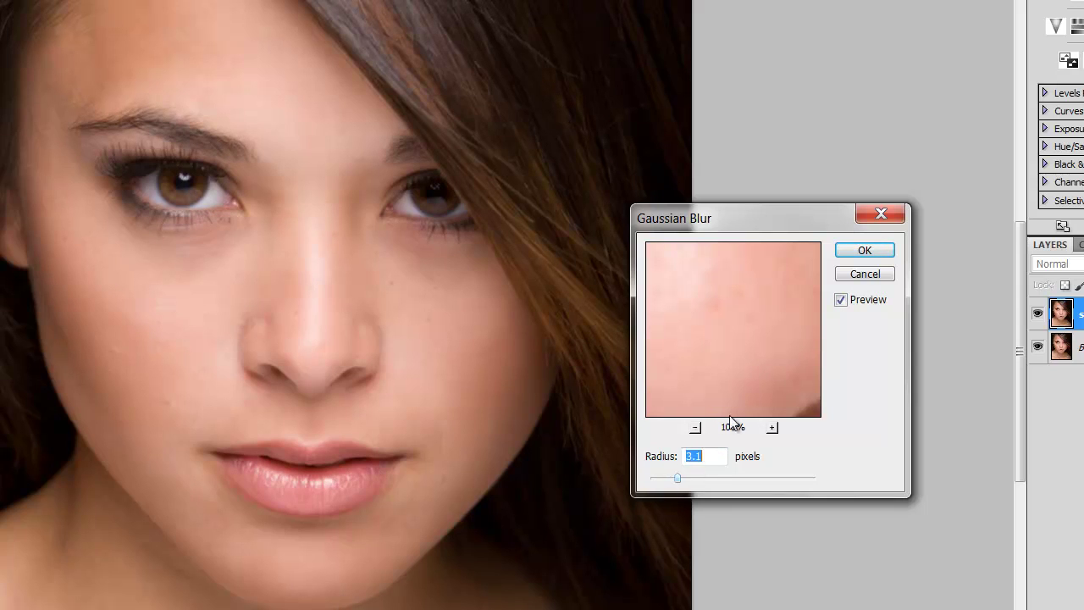
Step: Compare the portrait with and without blur, then apply the 3.1-pixel blur
{"action": "left_click", "coordinate": [840, 300]}
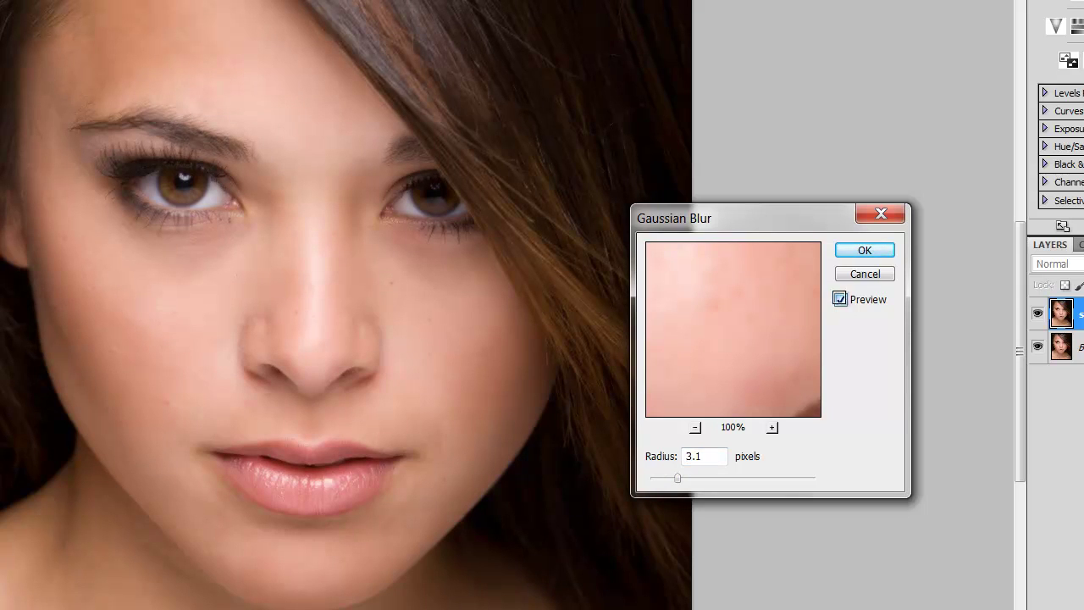
{"action": "left_click", "coordinate": [841, 301]}
{"action": "left_click", "coordinate": [843, 305]}
{"action": "left_click", "coordinate": [843, 303]}
{"action": "left_click", "coordinate": [843, 303]}
{"action": "left_click", "coordinate": [843, 303]}
{"action": "left_click", "coordinate": [841, 301]}
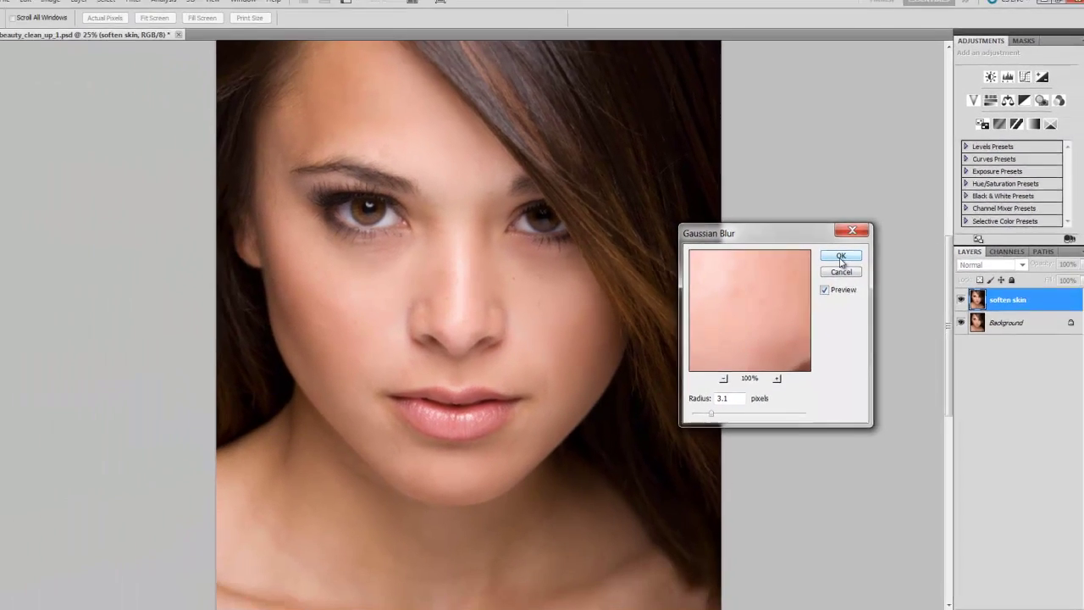
{"action": "left_click", "coordinate": [865, 250]}
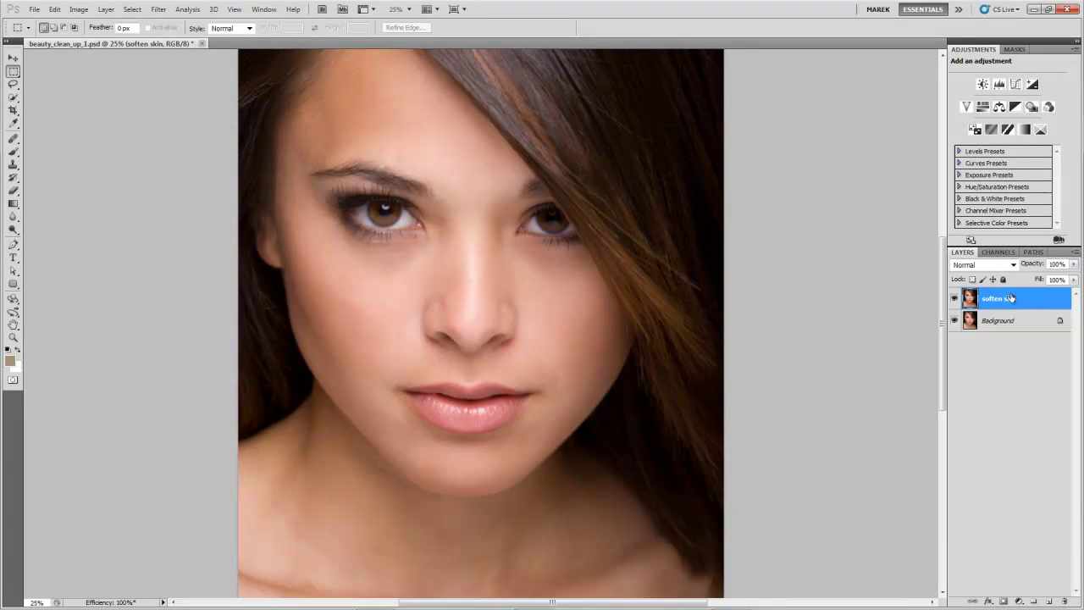
Step: Add a white layer mask to the soften skin layer
{"action": "left_click", "coordinate": [1002, 601]}
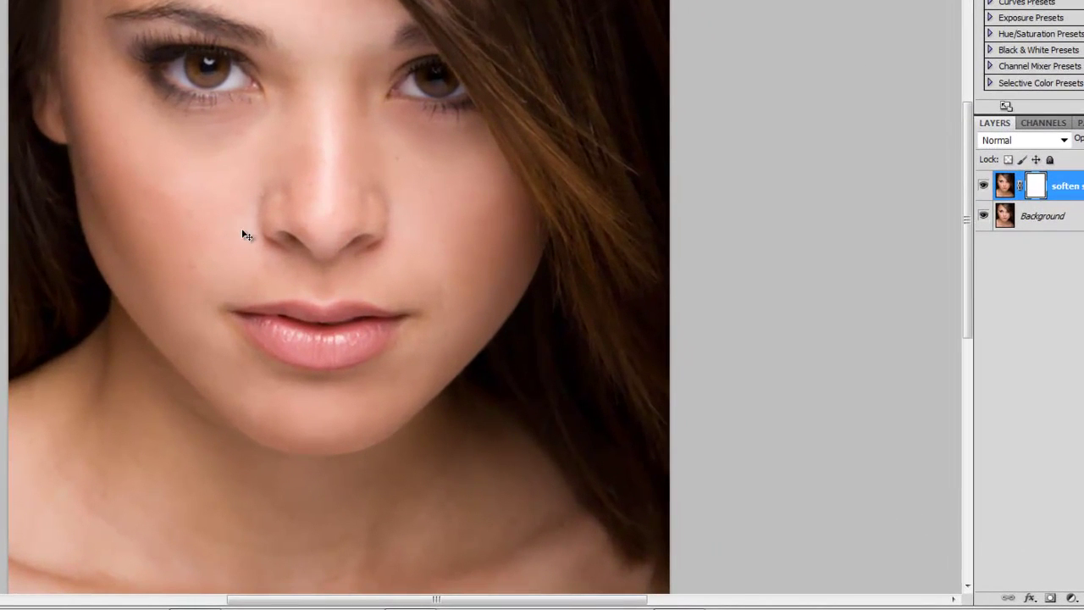
Step: Paint black on the mask over both irises and the left eye's lashes
{"action": "left_click", "coordinate": [241, 229]}
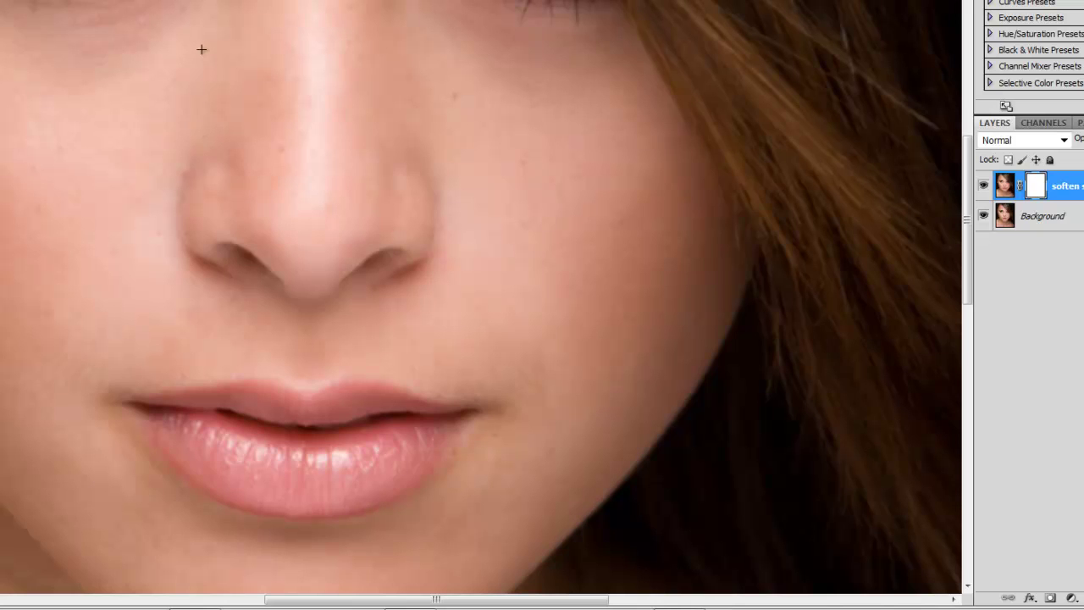
{"action": "left_click_drag", "start_coordinate": [201, 51], "coordinate": [271, 276]}
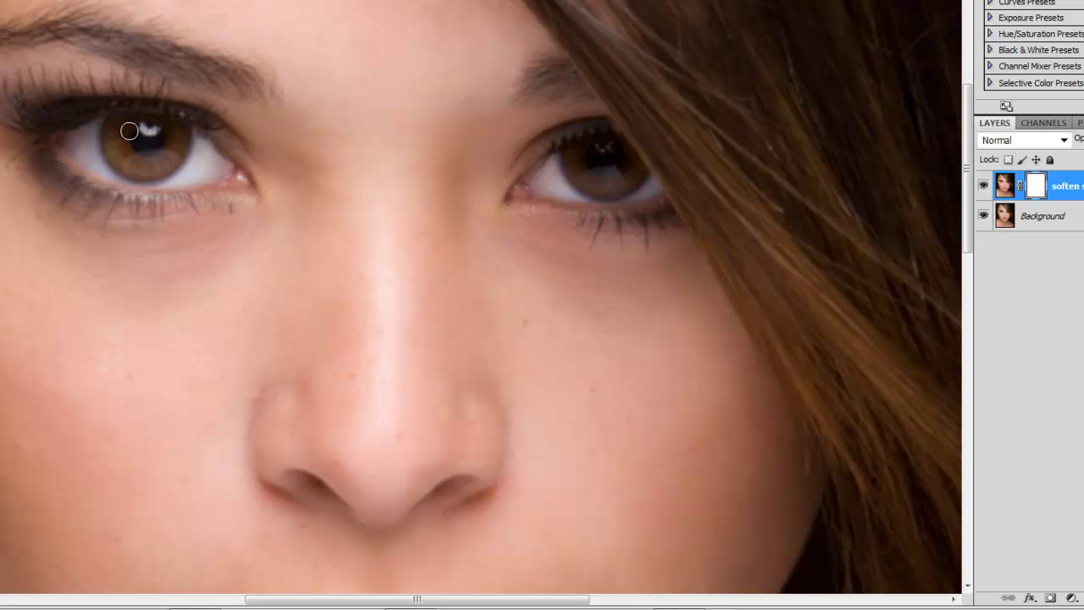
{"action": "mouse_move", "coordinate": [122, 155]}
{"action": "left_mouse_down"}
{"action": "mouse_move", "coordinate": [160, 164]}
{"action": "mouse_move", "coordinate": [161, 147]}
{"action": "mouse_move", "coordinate": [173, 147]}
{"action": "mouse_move", "coordinate": [151, 144]}
{"action": "mouse_move", "coordinate": [144, 158]}
{"action": "mouse_move", "coordinate": [155, 141]}
{"action": "mouse_move", "coordinate": [184, 139]}
{"action": "mouse_move", "coordinate": [160, 164]}
{"action": "mouse_move", "coordinate": [188, 178]}
{"action": "mouse_move", "coordinate": [197, 161]}
{"action": "mouse_move", "coordinate": [209, 175]}
{"action": "mouse_move", "coordinate": [205, 158]}
{"action": "mouse_move", "coordinate": [200, 173]}
{"action": "mouse_move", "coordinate": [119, 167]}
{"action": "mouse_move", "coordinate": [88, 138]}
{"action": "mouse_move", "coordinate": [84, 149]}
{"action": "mouse_move", "coordinate": [87, 130]}
{"action": "mouse_move", "coordinate": [50, 115]}
{"action": "mouse_move", "coordinate": [150, 120]}
{"action": "mouse_move", "coordinate": [193, 137]}
{"action": "mouse_move", "coordinate": [215, 171]}
{"action": "mouse_move", "coordinate": [260, 180]}
{"action": "left_mouse_up"}
{"action": "mouse_move", "coordinate": [612, 194]}
{"action": "left_mouse_down"}
{"action": "mouse_move", "coordinate": [559, 176]}
{"action": "mouse_move", "coordinate": [559, 162]}
{"action": "mouse_move", "coordinate": [602, 165]}
{"action": "mouse_move", "coordinate": [626, 190]}
{"action": "mouse_move", "coordinate": [645, 183]}
{"action": "mouse_move", "coordinate": [627, 165]}
{"action": "mouse_move", "coordinate": [544, 166]}
{"action": "mouse_move", "coordinate": [535, 180]}
{"action": "mouse_move", "coordinate": [571, 153]}
{"action": "mouse_move", "coordinate": [555, 181]}
{"action": "mouse_move", "coordinate": [570, 202]}
{"action": "mouse_move", "coordinate": [623, 215]}
{"action": "mouse_move", "coordinate": [668, 198]}
{"action": "mouse_move", "coordinate": [613, 172]}
{"action": "left_mouse_up"}
{"action": "mouse_move", "coordinate": [79, 119]}
{"action": "left_mouse_down"}
{"action": "mouse_move", "coordinate": [155, 137]}
{"action": "mouse_move", "coordinate": [192, 166]}
{"action": "left_mouse_up"}
Step: Pan down to the mouth and paint black on the mask over the lower lip
{"action": "key", "text": "space"}
{"action": "left_click_drag", "start_coordinate": [369, 364], "coordinate": [275, 0]}
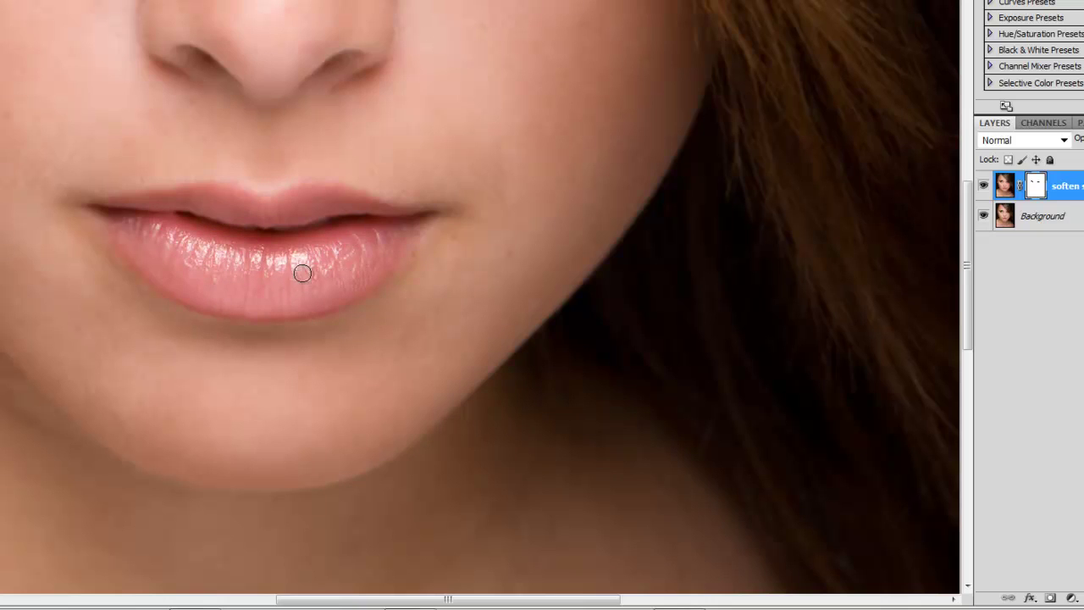
{"action": "mouse_move", "coordinate": [209, 282]}
{"action": "left_mouse_down"}
{"action": "mouse_move", "coordinate": [120, 222]}
{"action": "mouse_move", "coordinate": [179, 299]}
{"action": "left_mouse_up"}
Step: Fit the whole portrait on screen and enlarge the brush for masking the hair
{"action": "key", "text": "ctrl+0"}
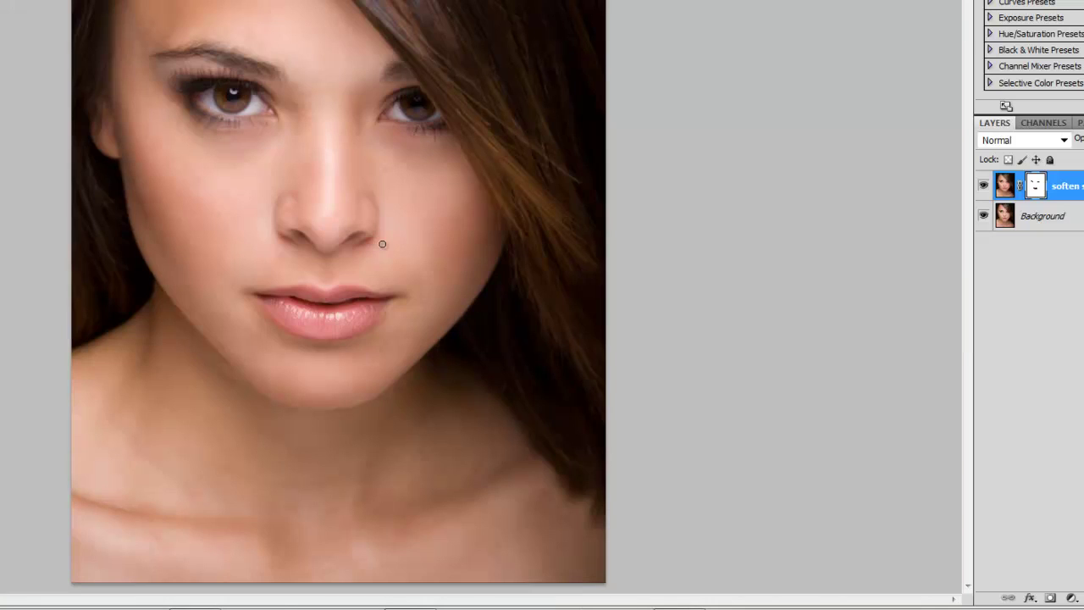
{"action": "key", "text": "bracketright"}
{"action": "key", "text": "bracketright"}
{"action": "key", "text": "bracketright"}
{"action": "key", "text": "bracketright"}
{"action": "key", "text": "bracketright"}
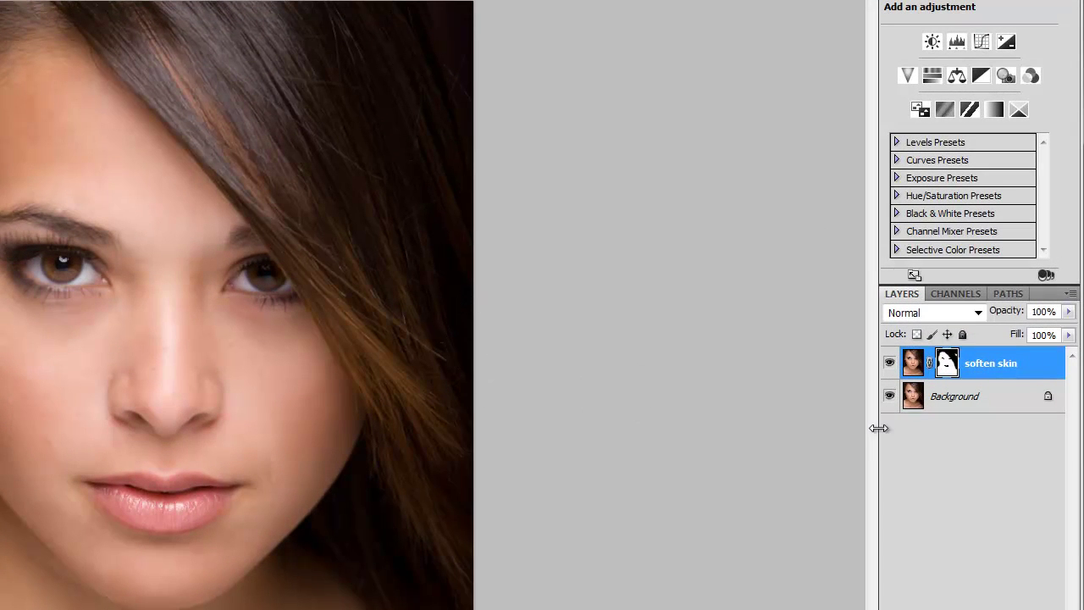
{"action": "left_click", "coordinate": [889, 363]}
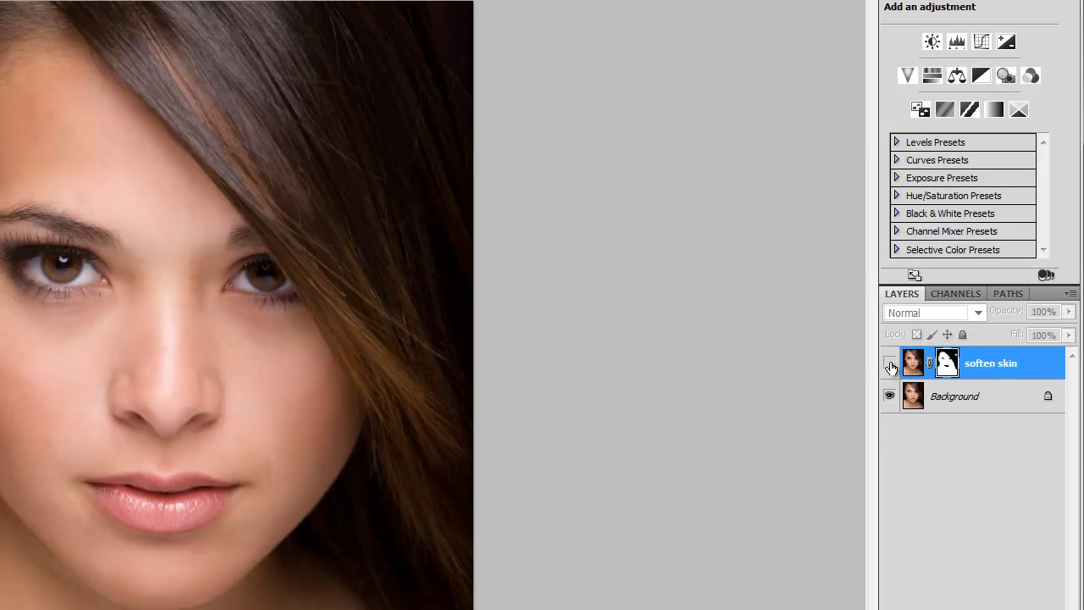
{"action": "left_click", "coordinate": [889, 364]}
{"action": "left_click", "coordinate": [890, 365]}
{"action": "left_click", "coordinate": [890, 364]}
{"action": "left_click", "coordinate": [890, 364]}
{"action": "left_click", "coordinate": [889, 364]}
{"action": "left_click", "coordinate": [890, 364]}
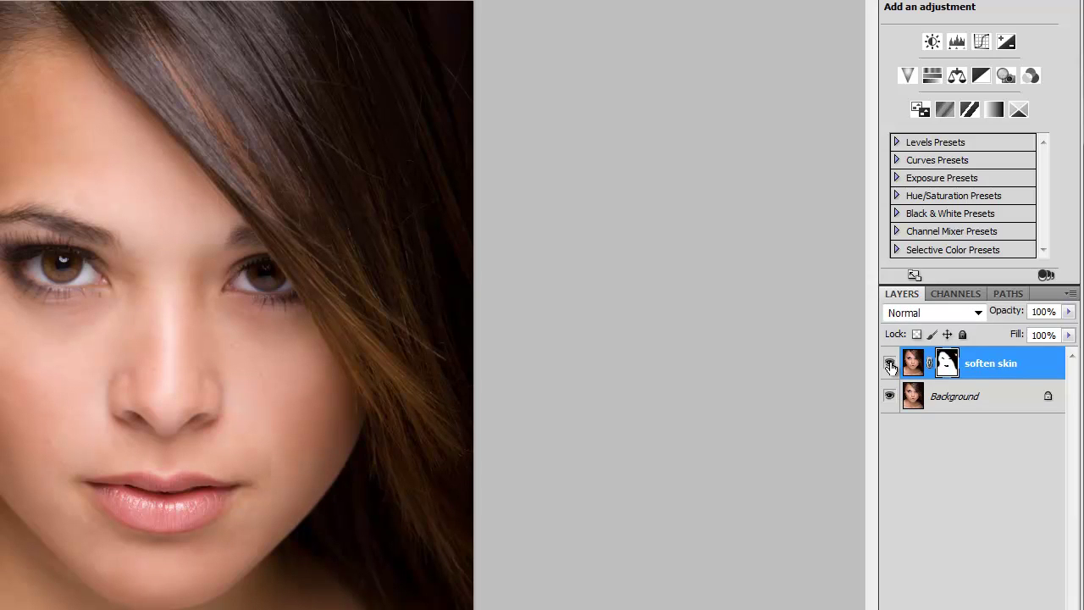
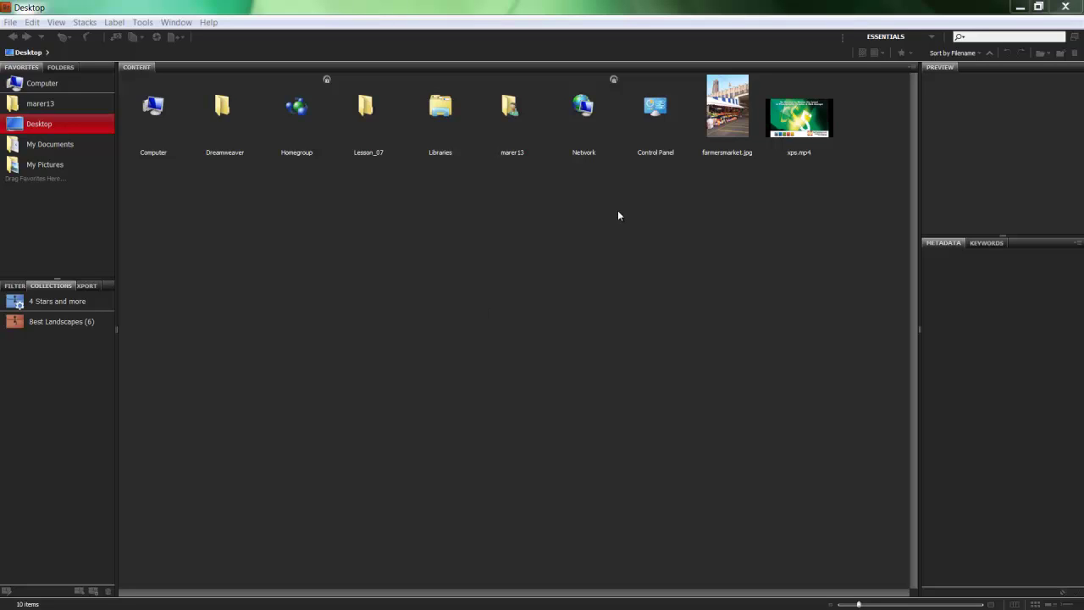
Step: Open farmersmarket.jpg in Camera Raw from its right-click menu in Bridge
{"action": "left_click", "coordinate": [726, 120]}
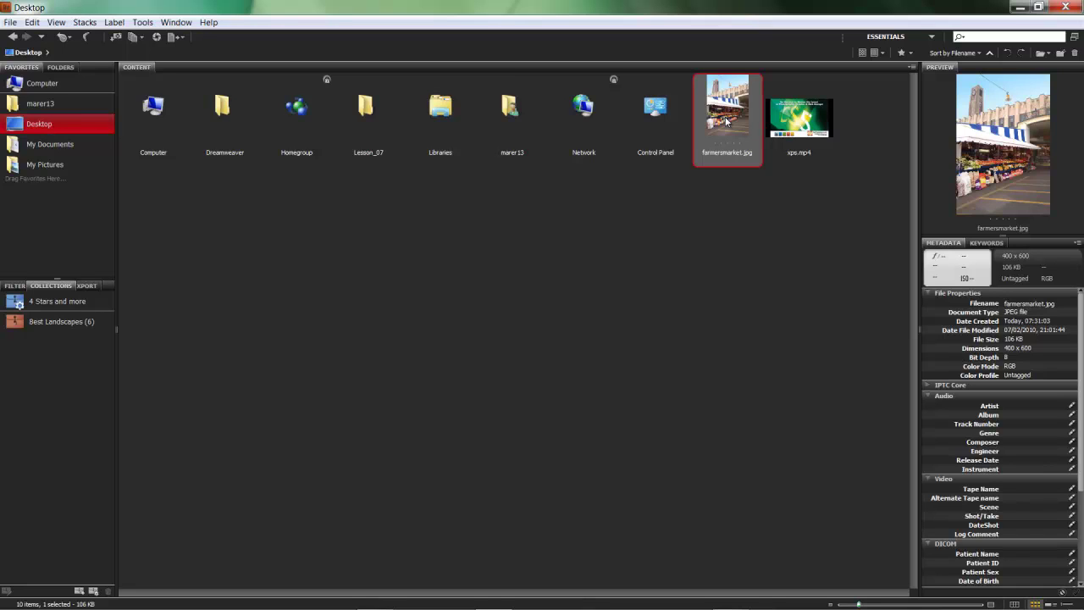
{"action": "right_click", "coordinate": [726, 121]}
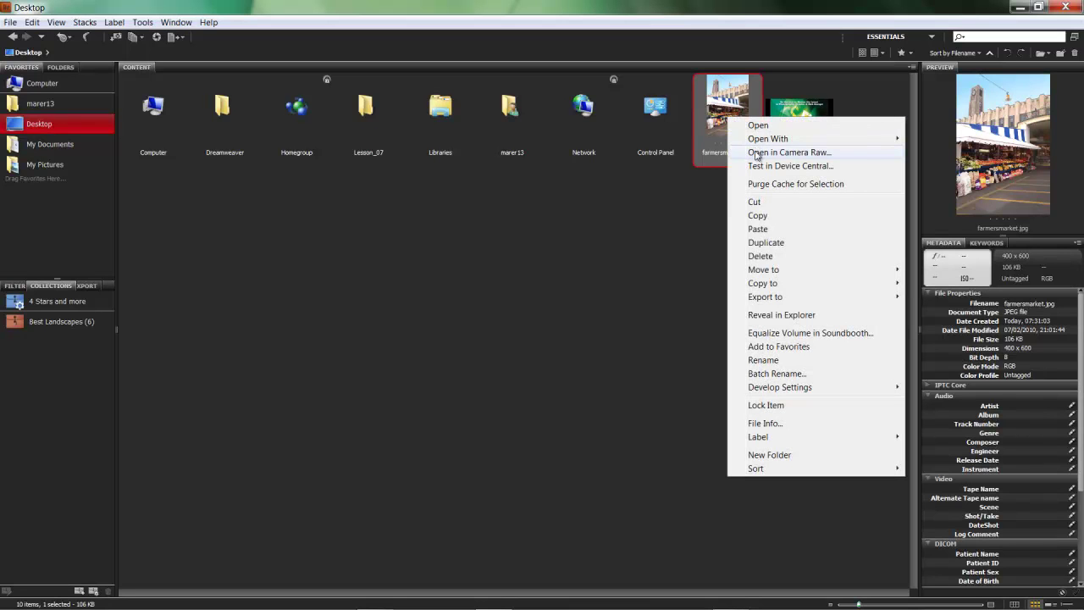
{"action": "left_click", "coordinate": [756, 155]}
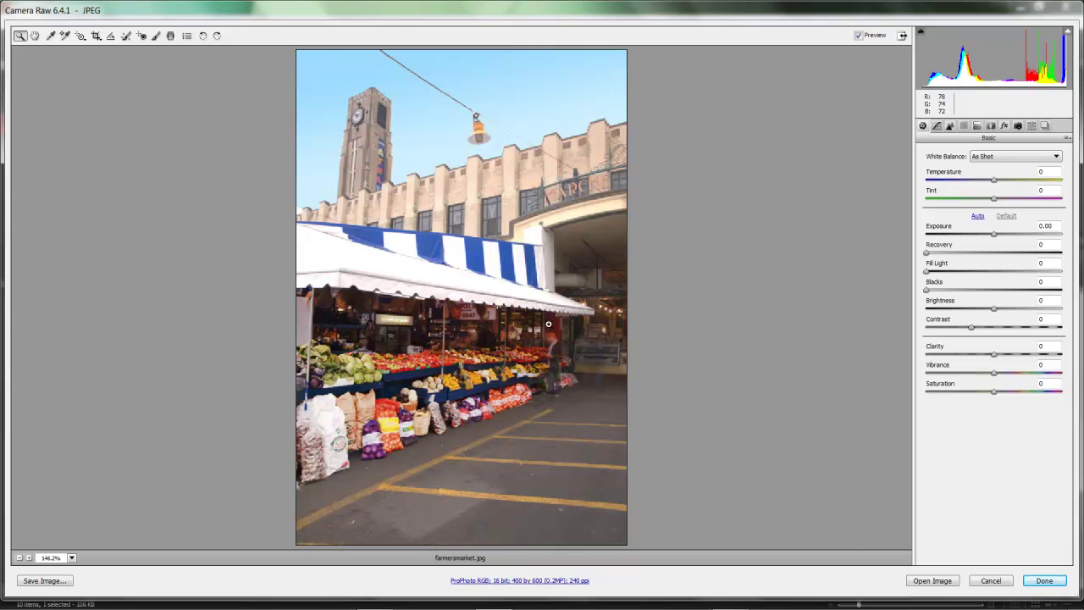
Step: Zoom the preview to 100% and review the White Balance presets, keeping As Shot
{"action": "left_click", "coordinate": [72, 557]}
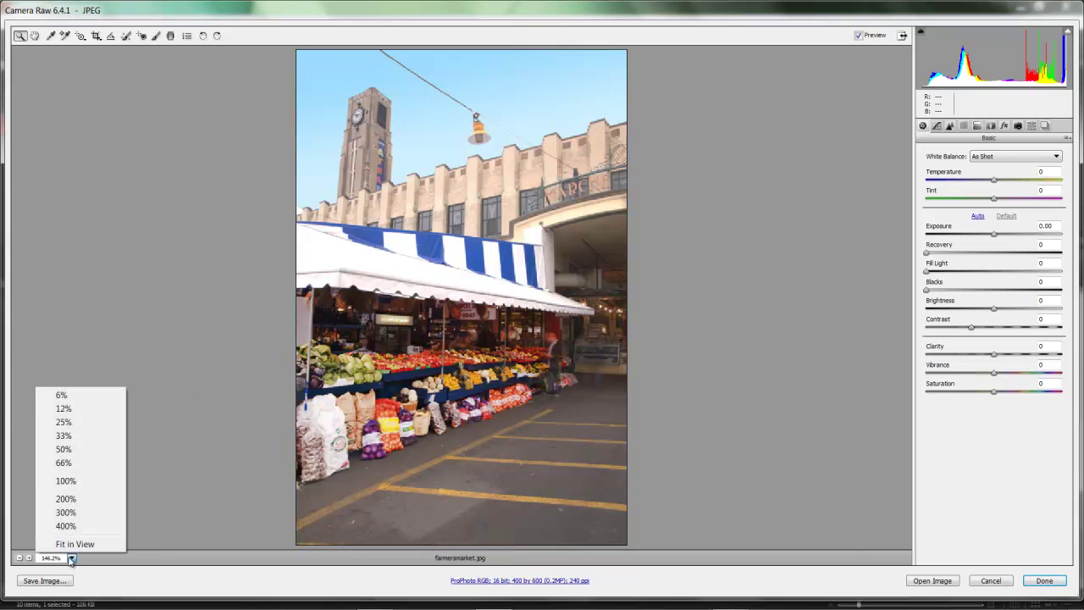
{"action": "left_click", "coordinate": [65, 480]}
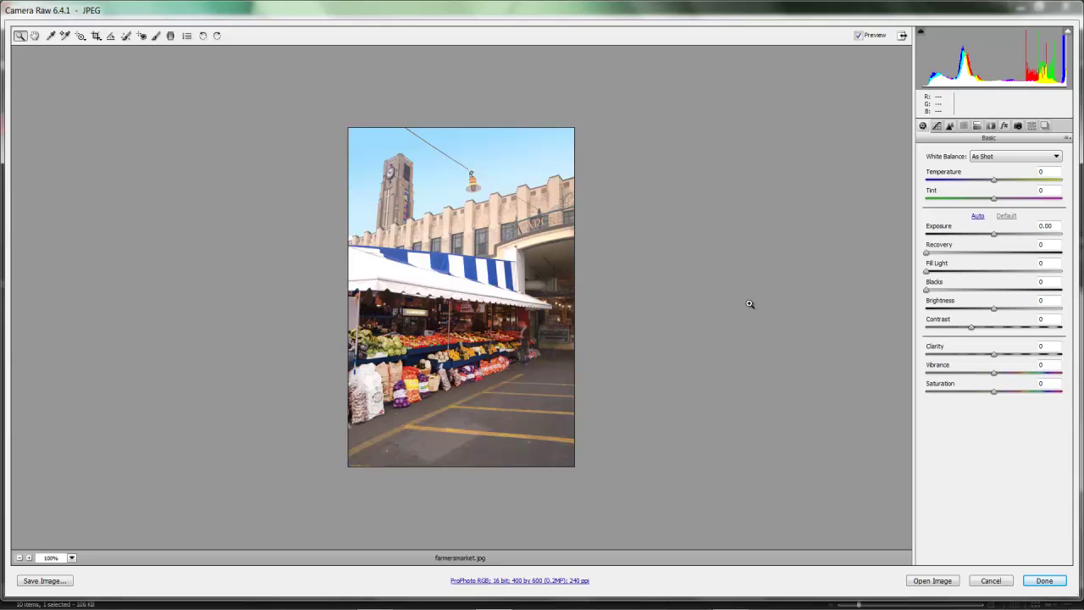
{"action": "left_click", "coordinate": [1048, 161]}
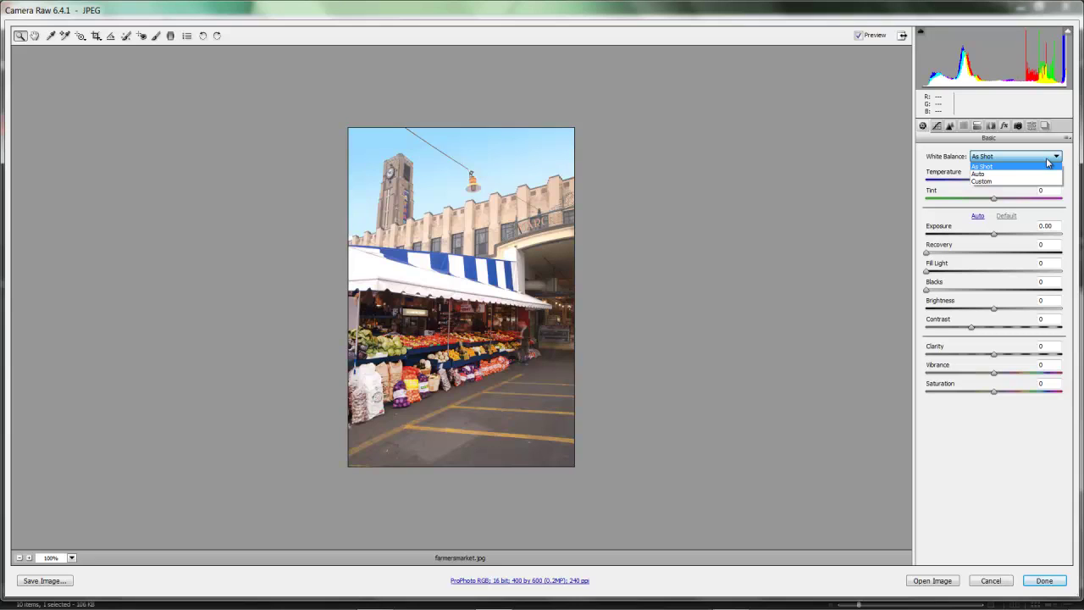
{"action": "left_click", "coordinate": [814, 259]}
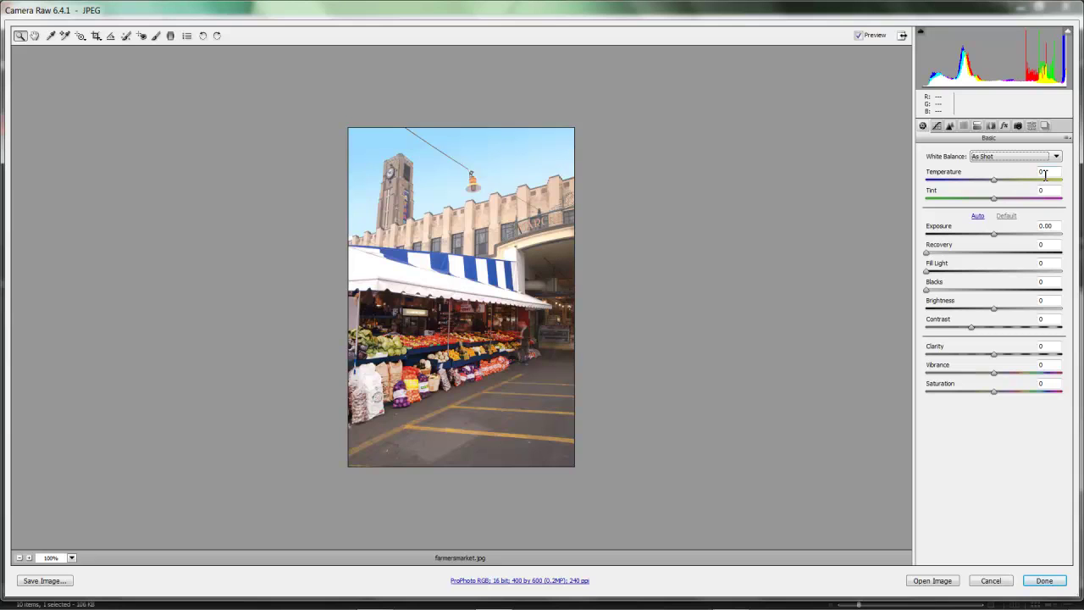
Step: Try warmer Temperature values, reset Temperature to 0, and nudge Exposure up to +0.05
{"action": "left_click", "coordinate": [994, 181]}
{"action": "left_click_drag", "start_coordinate": [995, 181], "coordinate": [1024, 188]}
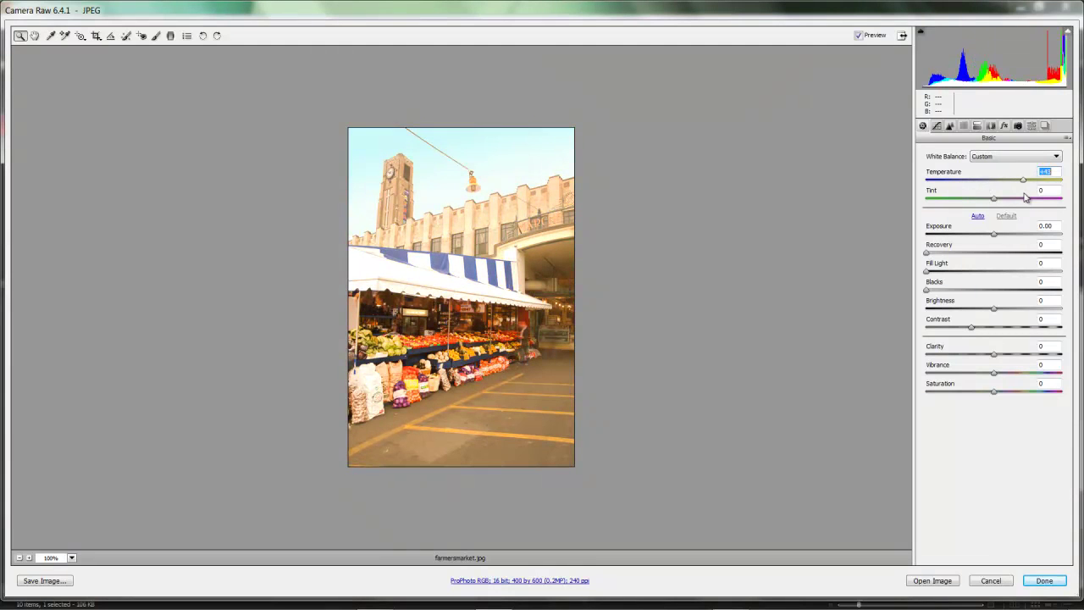
{"action": "double_click", "coordinate": [1025, 185]}
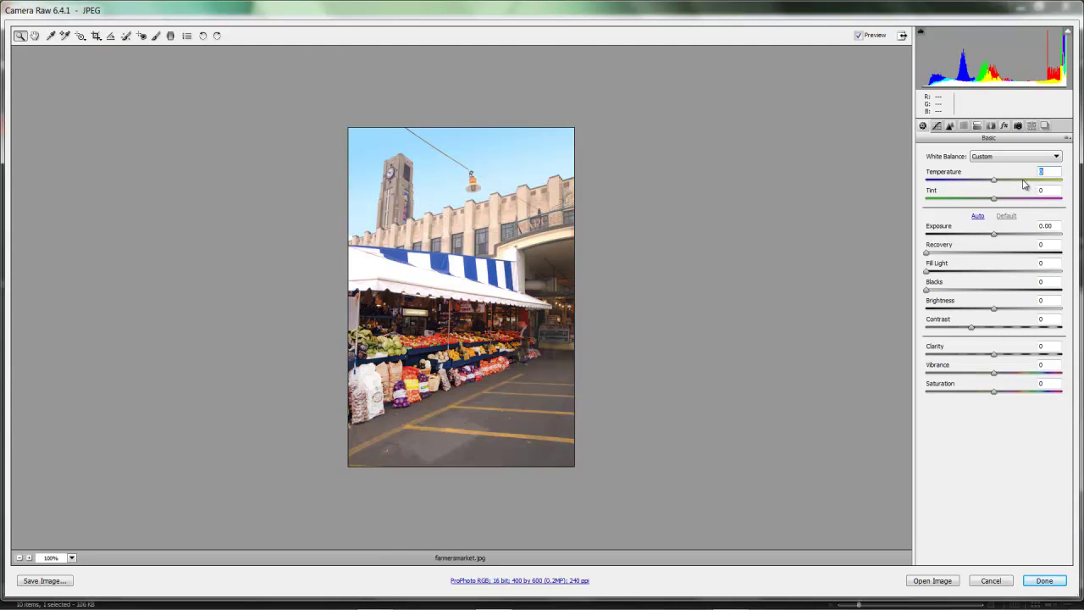
{"action": "mouse_move", "coordinate": [991, 182]}
{"action": "left_mouse_down"}
{"action": "mouse_move", "coordinate": [979, 181]}
{"action": "mouse_move", "coordinate": [1012, 186]}
{"action": "left_mouse_up"}
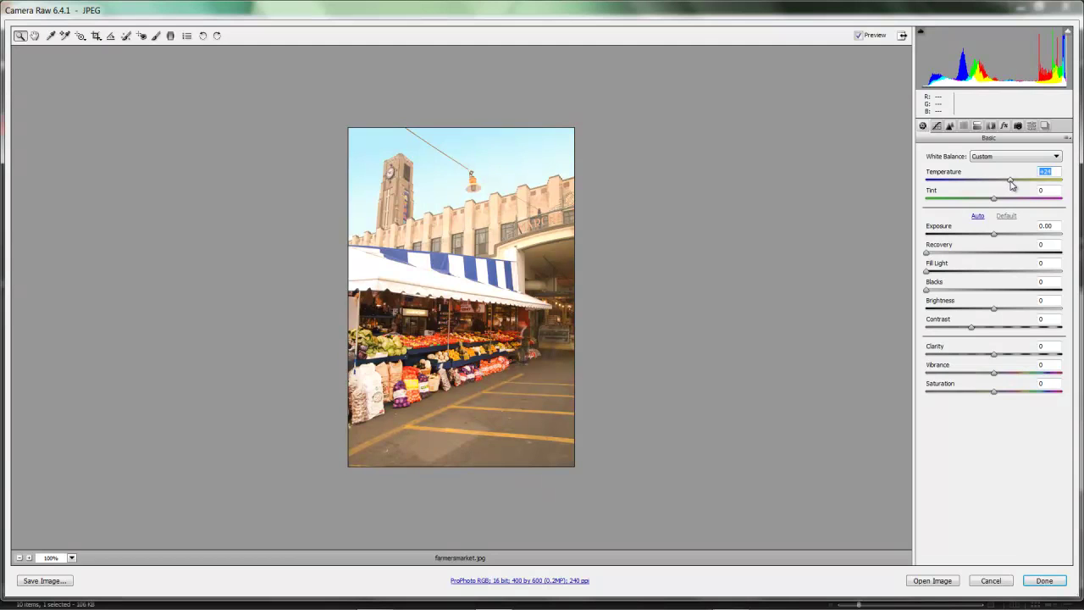
{"action": "double_click", "coordinate": [1011, 185]}
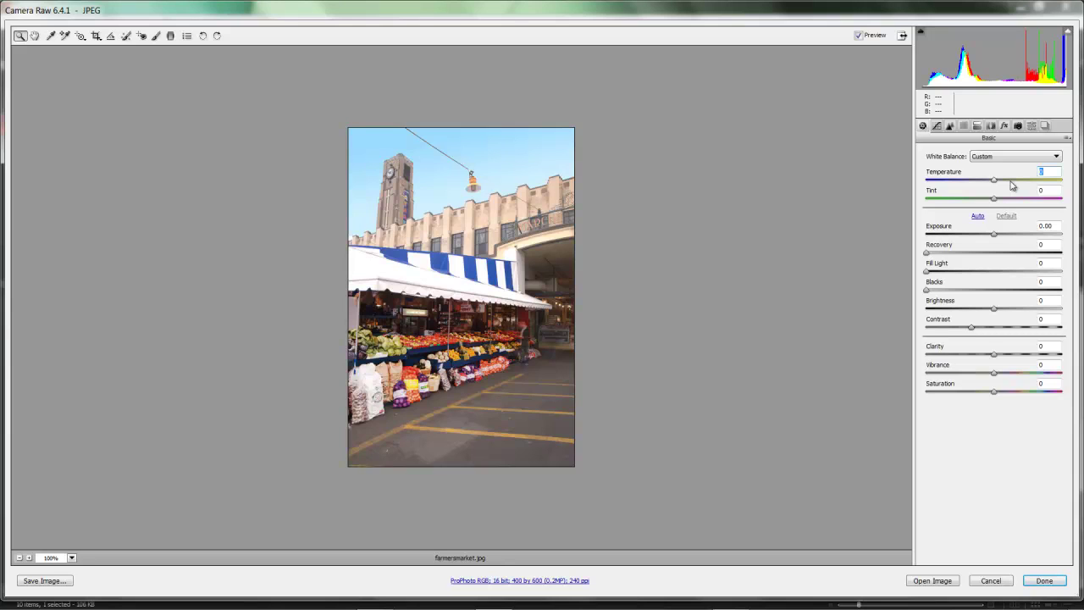
{"action": "left_click", "coordinate": [994, 241]}
Step: Set Exposure to +0.15, Blacks to 4 and Fill Light to 16
{"action": "left_click", "coordinate": [995, 240]}
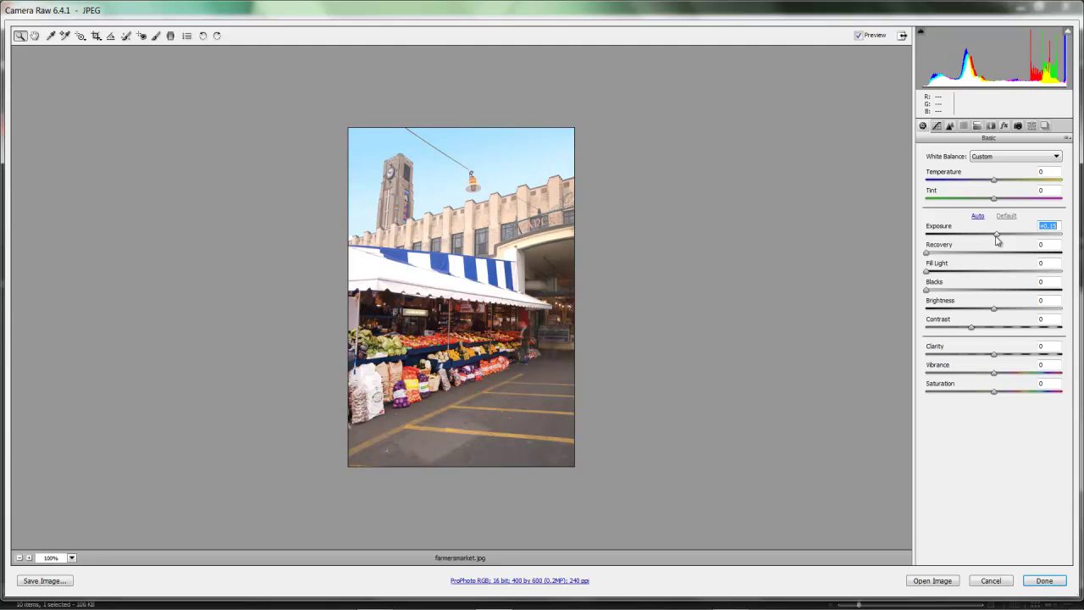
{"action": "left_click", "coordinate": [929, 289]}
{"action": "left_click_drag", "start_coordinate": [930, 293], "coordinate": [933, 293]}
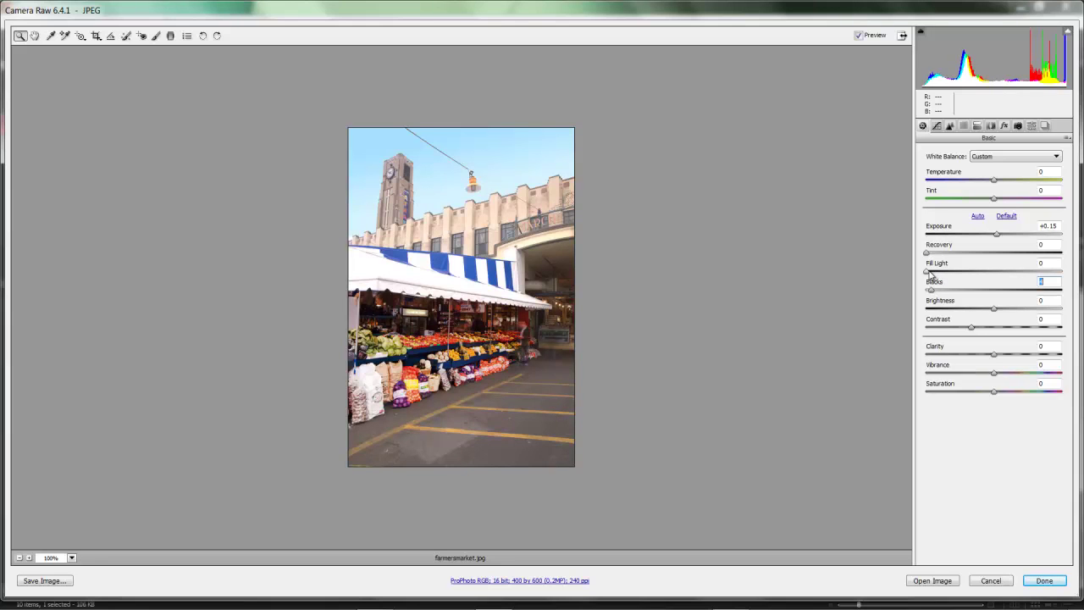
{"action": "left_click_drag", "start_coordinate": [929, 273], "coordinate": [952, 277]}
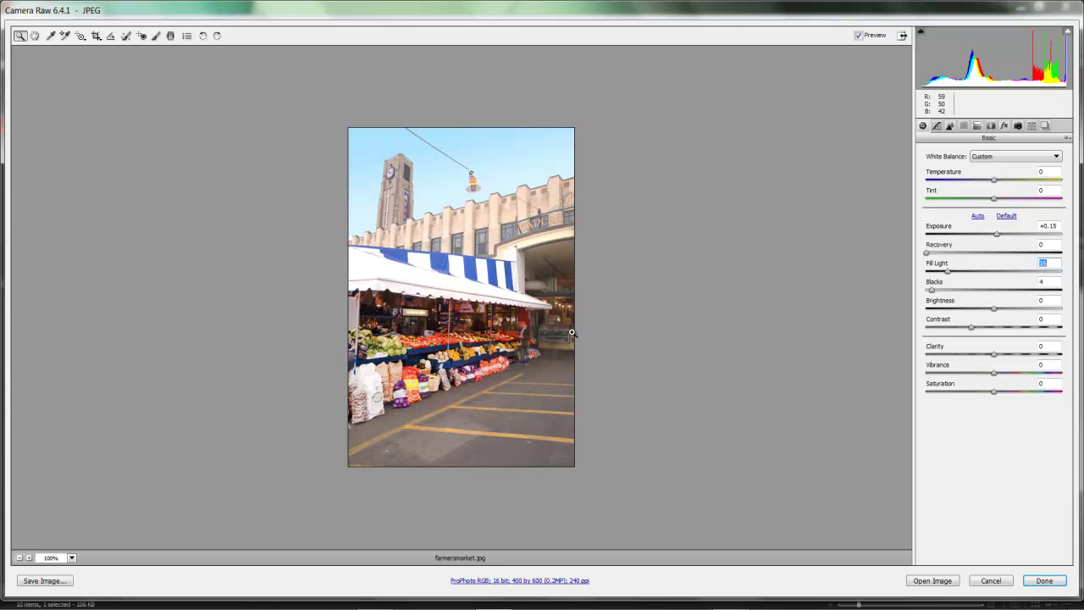
Step: Raise Clarity to +36 and Vibrance to +15
{"action": "left_click", "coordinate": [996, 358]}
{"action": "left_click_drag", "start_coordinate": [995, 358], "coordinate": [1020, 361]}
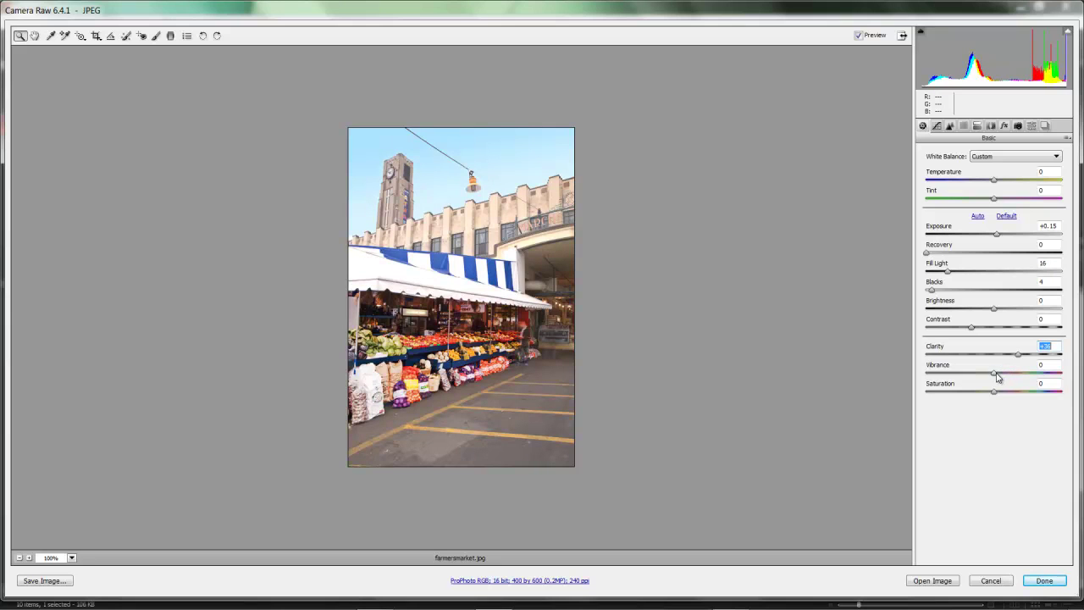
{"action": "left_click_drag", "start_coordinate": [1001, 378], "coordinate": [1005, 375]}
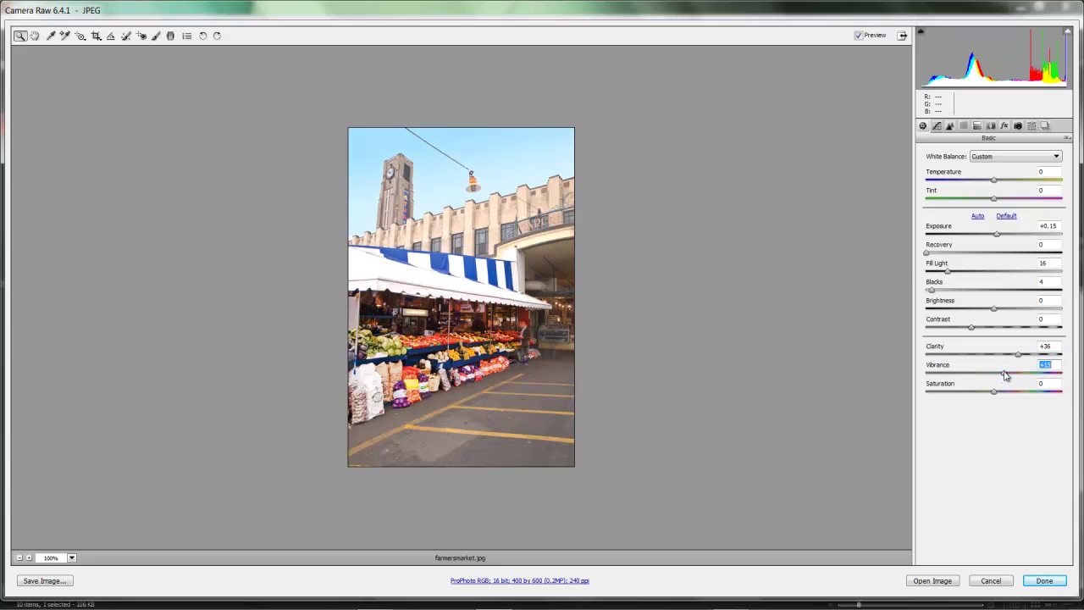
Step: Enable Convert to Grayscale in the HSL / Grayscale panel
{"action": "left_click", "coordinate": [976, 126]}
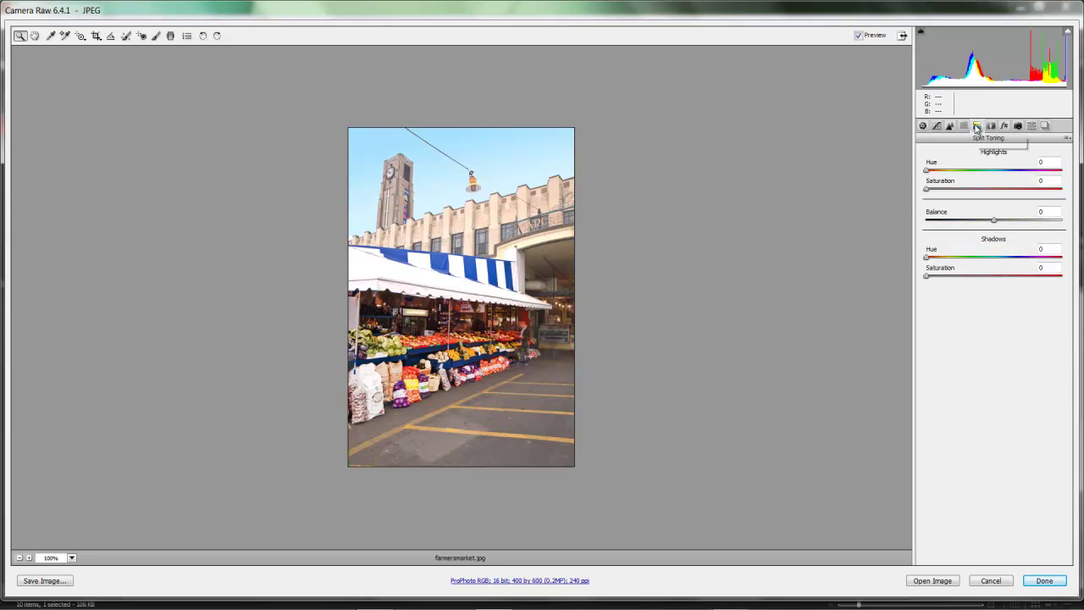
{"action": "left_click", "coordinate": [964, 126]}
{"action": "left_click", "coordinate": [961, 154]}
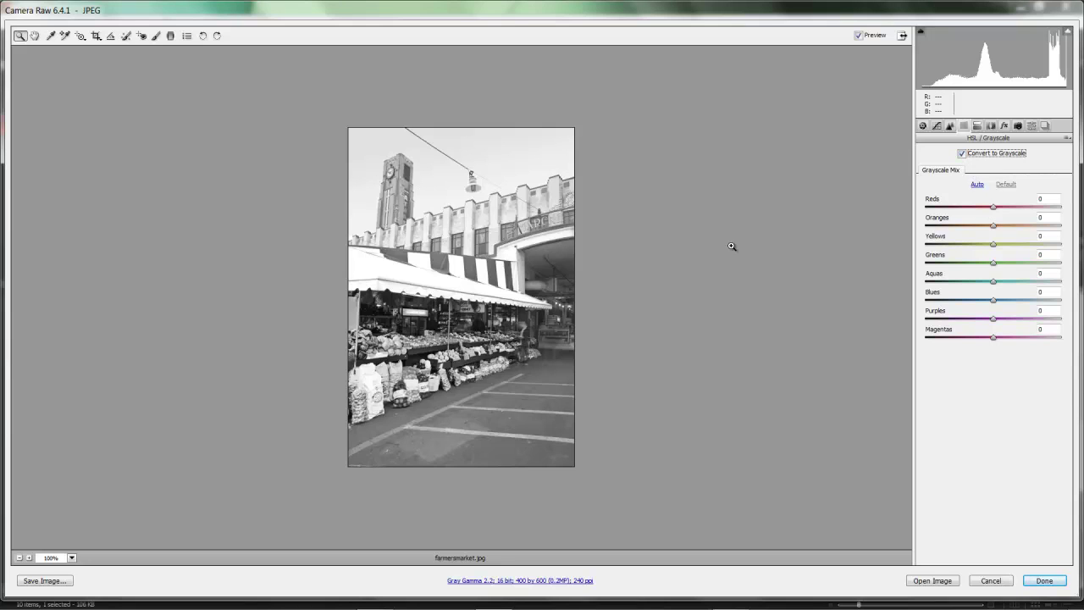
Step: Compare colour against grayscale, then set Aquas to -54 and pull Reds below zero
{"action": "left_click", "coordinate": [962, 153]}
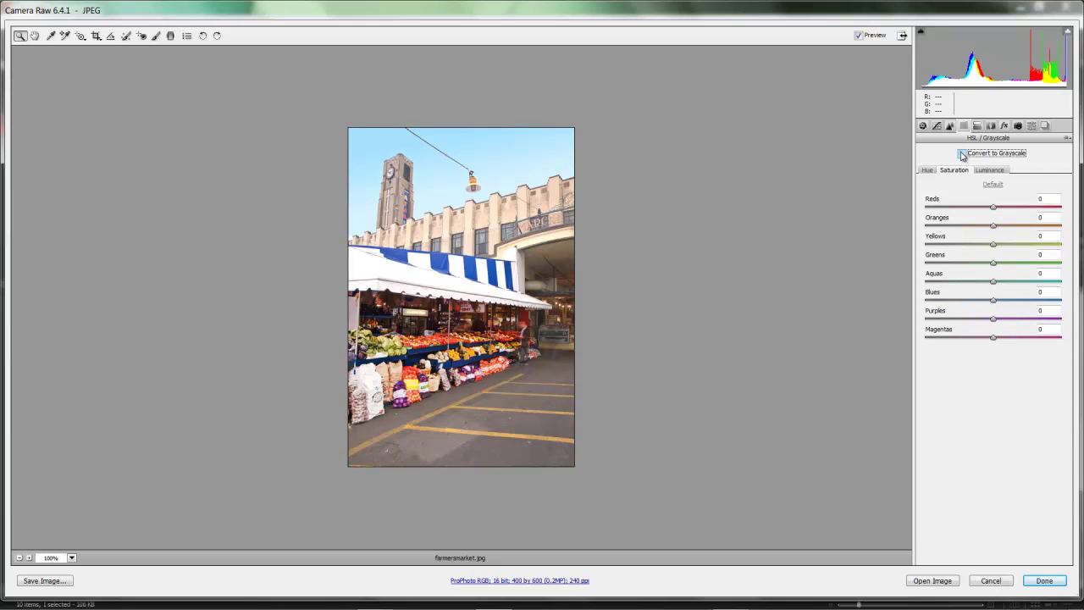
{"action": "left_click", "coordinate": [962, 153]}
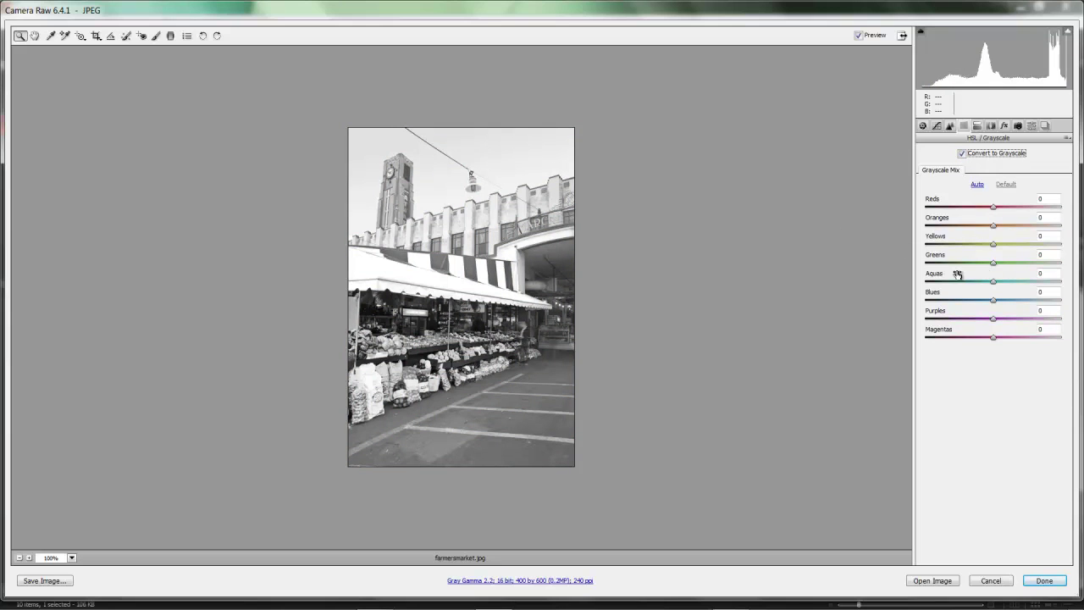
{"action": "left_click_drag", "start_coordinate": [992, 283], "coordinate": [958, 282]}
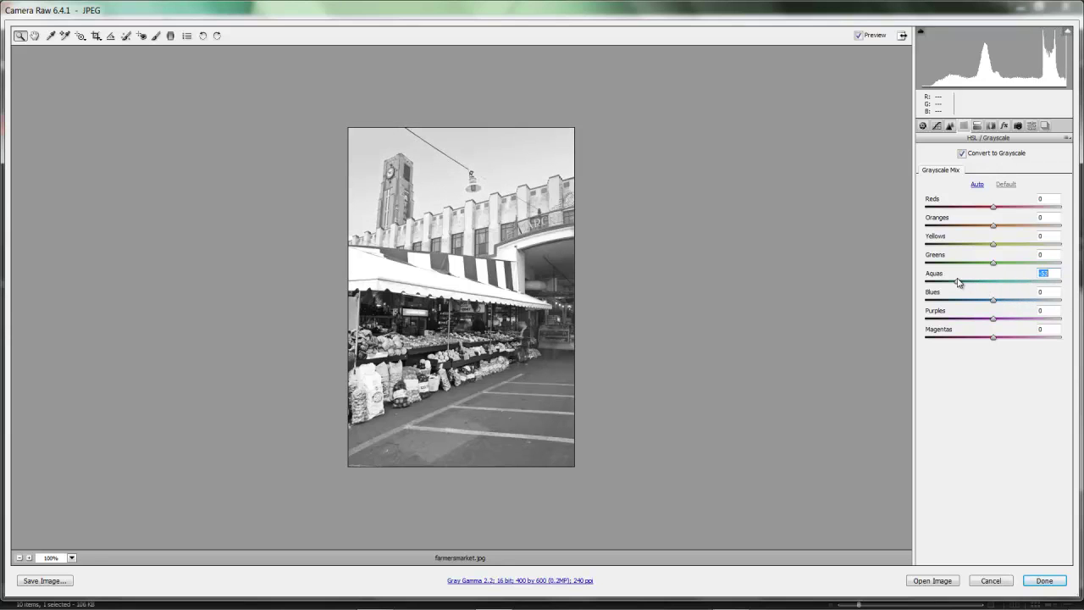
{"action": "type", "text": "0"}
{"action": "key", "text": "Return"}
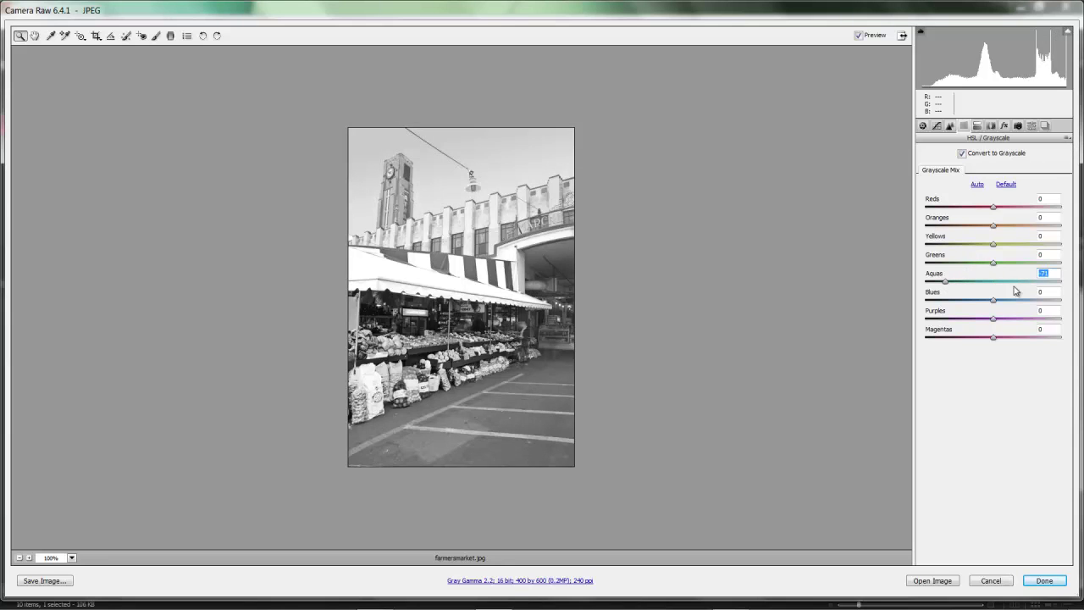
{"action": "left_click_drag", "start_coordinate": [946, 281], "coordinate": [958, 285]}
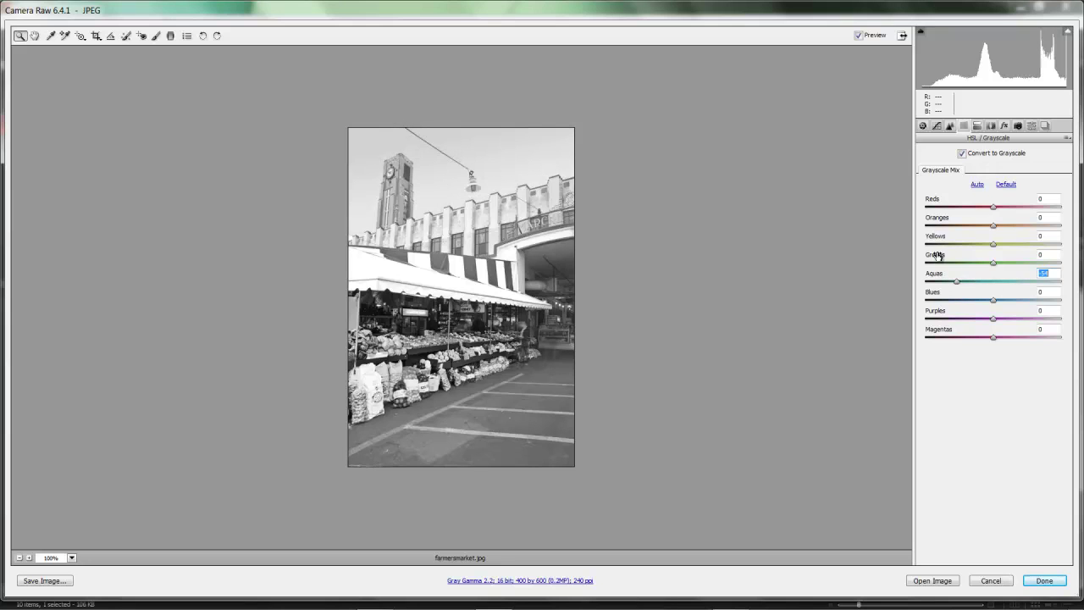
{"action": "mouse_move", "coordinate": [945, 206]}
{"action": "left_mouse_down"}
{"action": "mouse_move", "coordinate": [934, 204]}
{"action": "mouse_move", "coordinate": [954, 213]}
{"action": "left_mouse_up"}
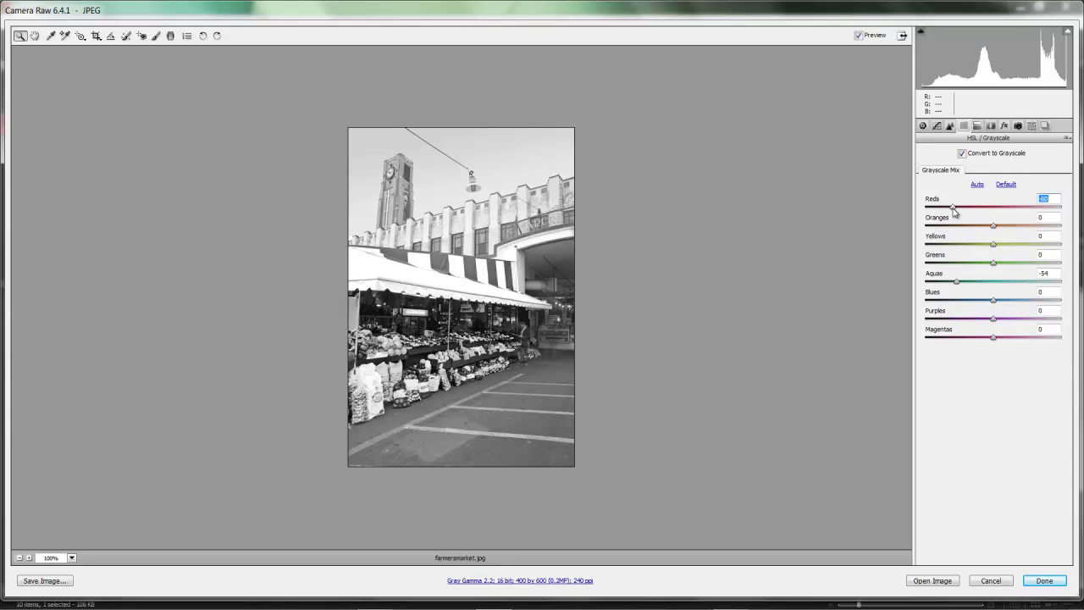
{"action": "left_click", "coordinate": [962, 211]}
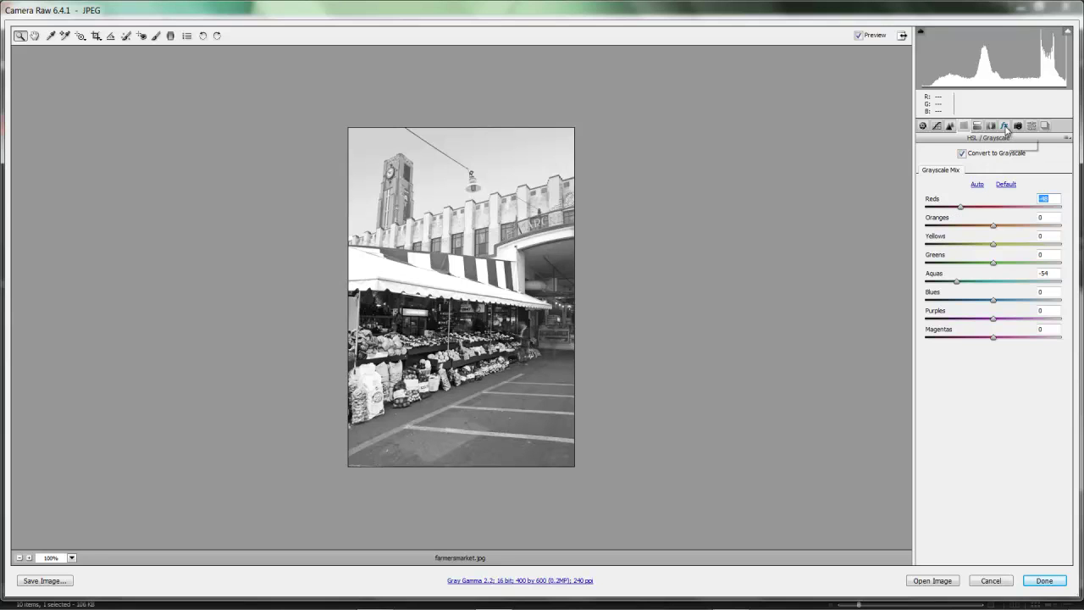
Step: Try Enable Lens Profile Corrections in the Lens Corrections panel, leaving it turned off
{"action": "left_click", "coordinate": [1004, 126]}
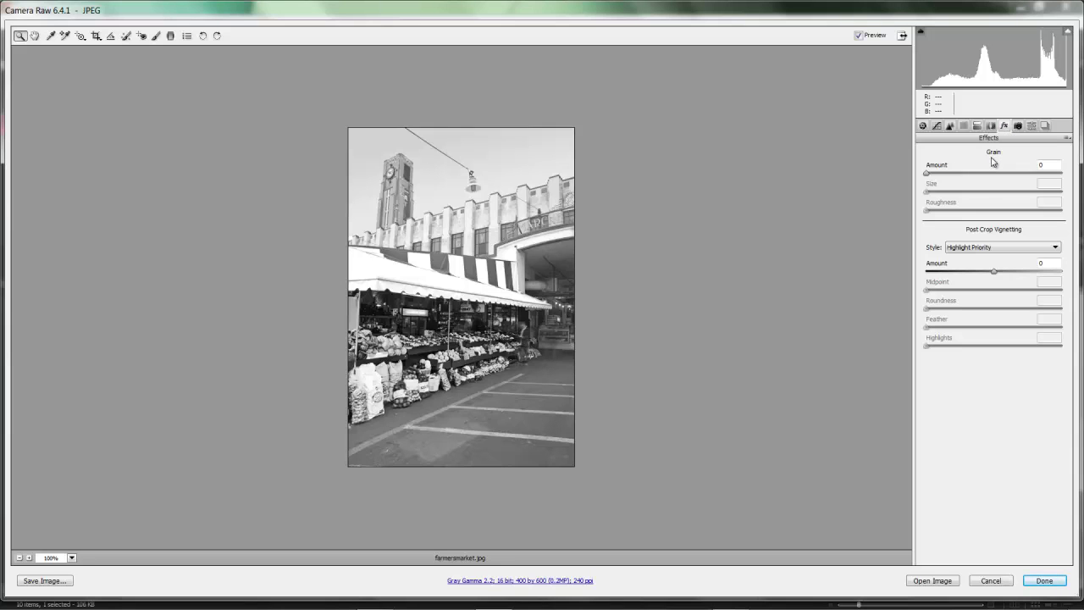
{"action": "left_click", "coordinate": [992, 126]}
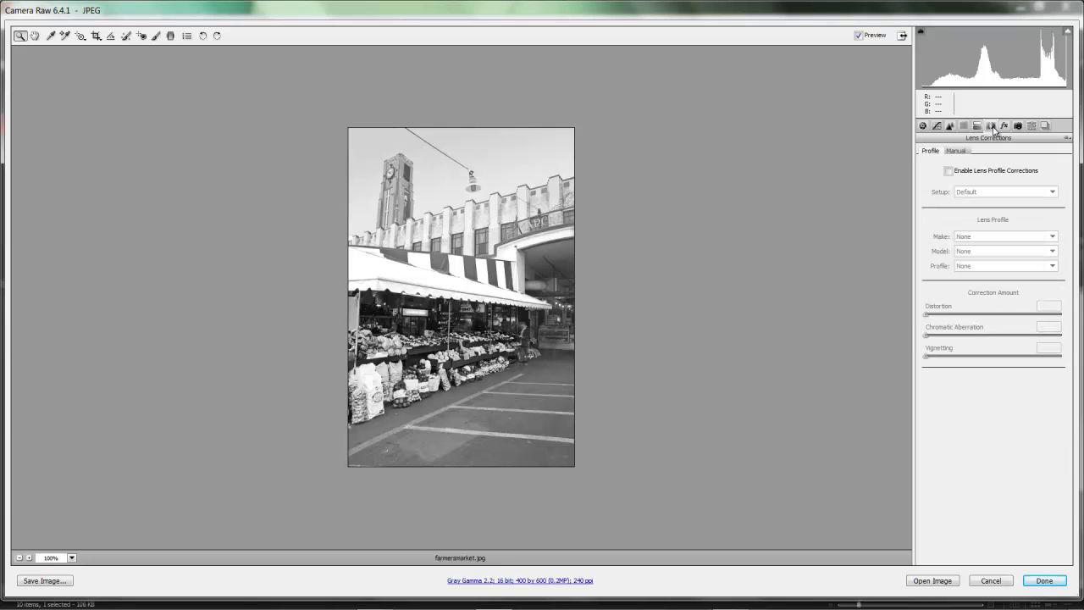
{"action": "left_click", "coordinate": [948, 171]}
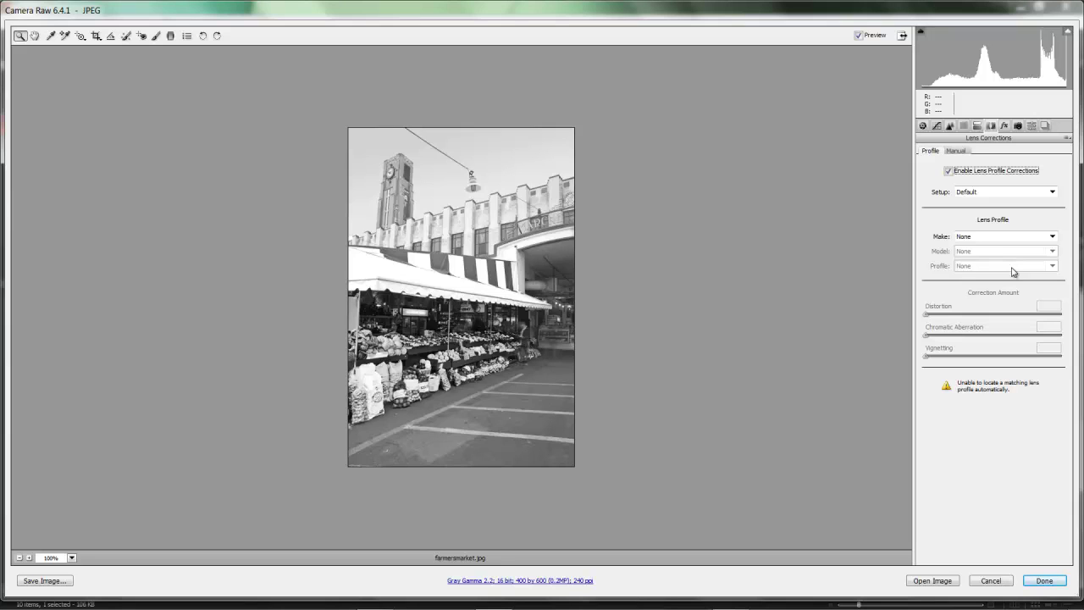
{"action": "left_click", "coordinate": [949, 172]}
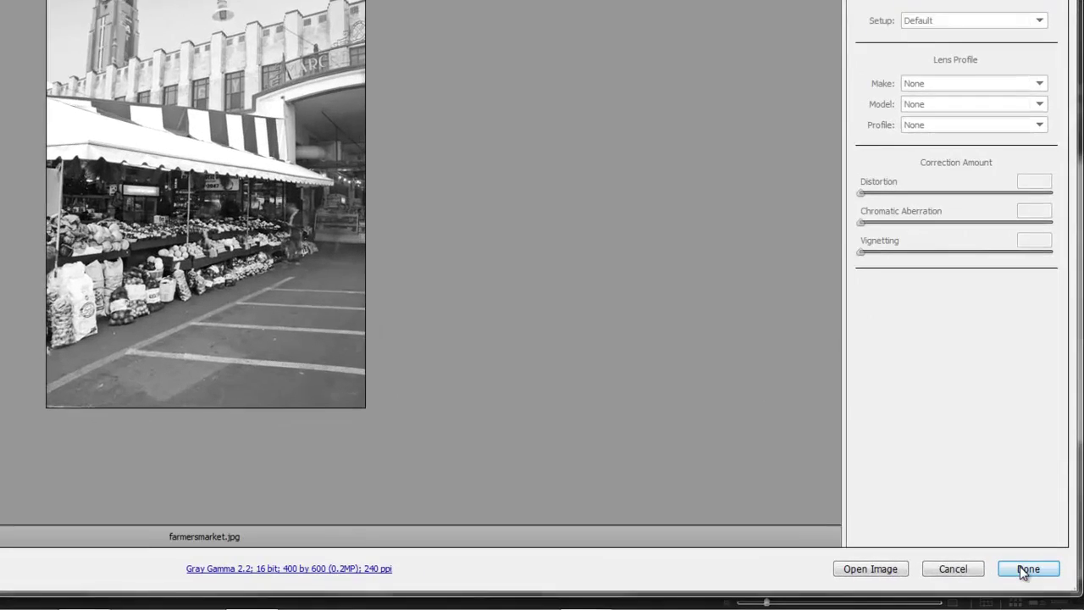
Step: Finish in Camera Raw with Done, then clear farmersmarket.jpg's develop settings in Bridge
{"action": "left_click", "coordinate": [1020, 567]}
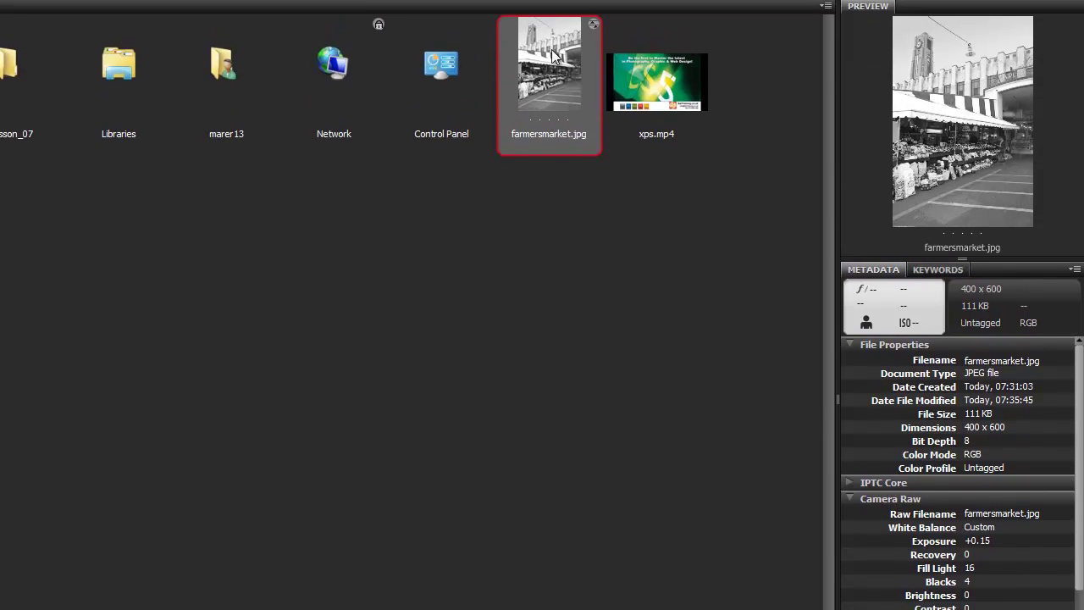
{"action": "right_click", "coordinate": [551, 51]}
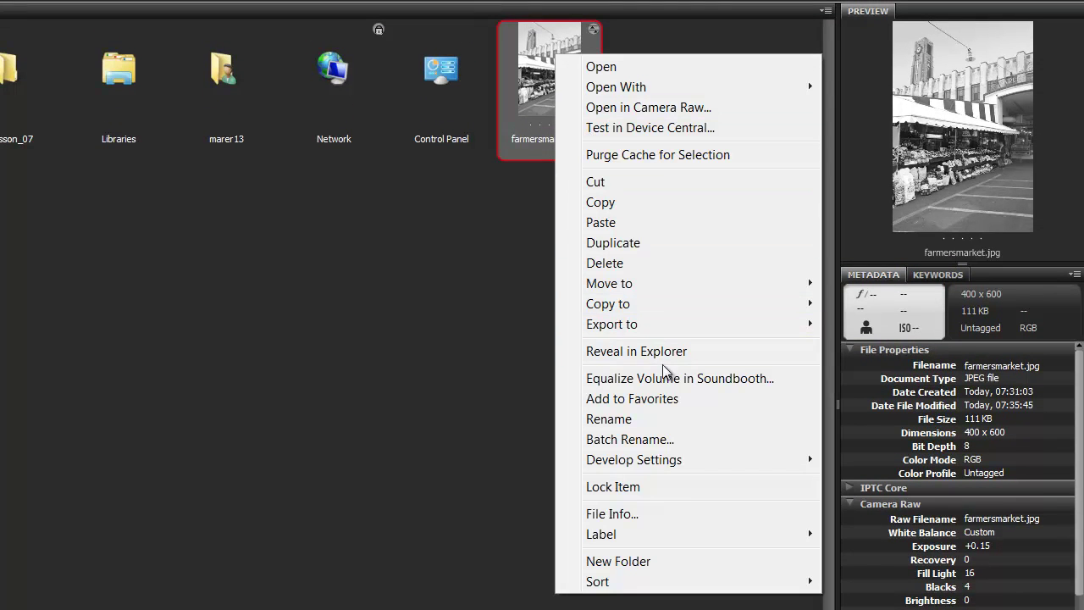
{"action": "mouse_move", "coordinate": [650, 472]}
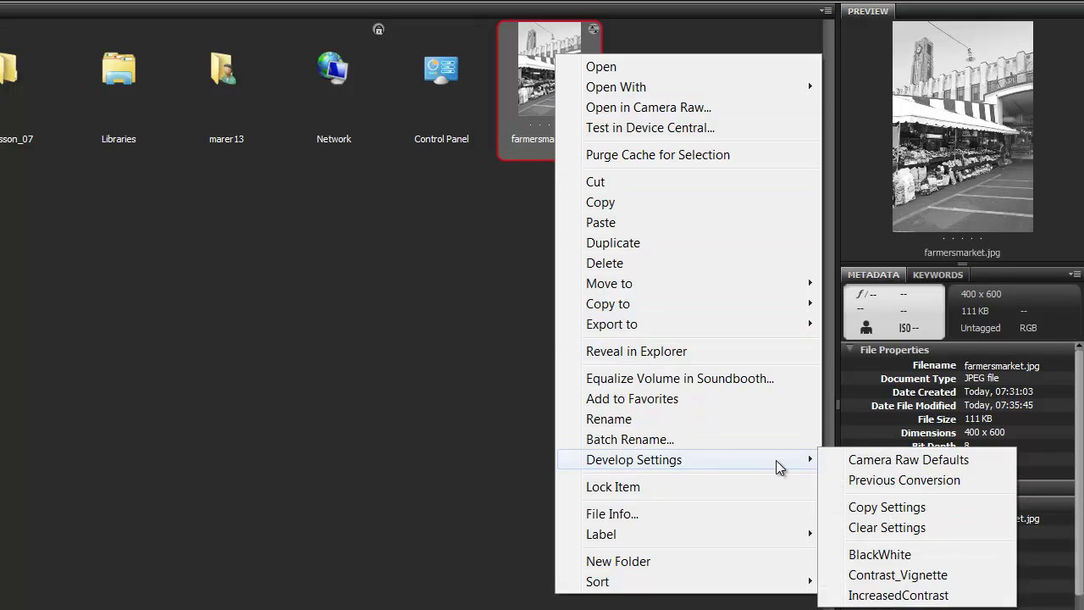
{"action": "left_click", "coordinate": [883, 530]}
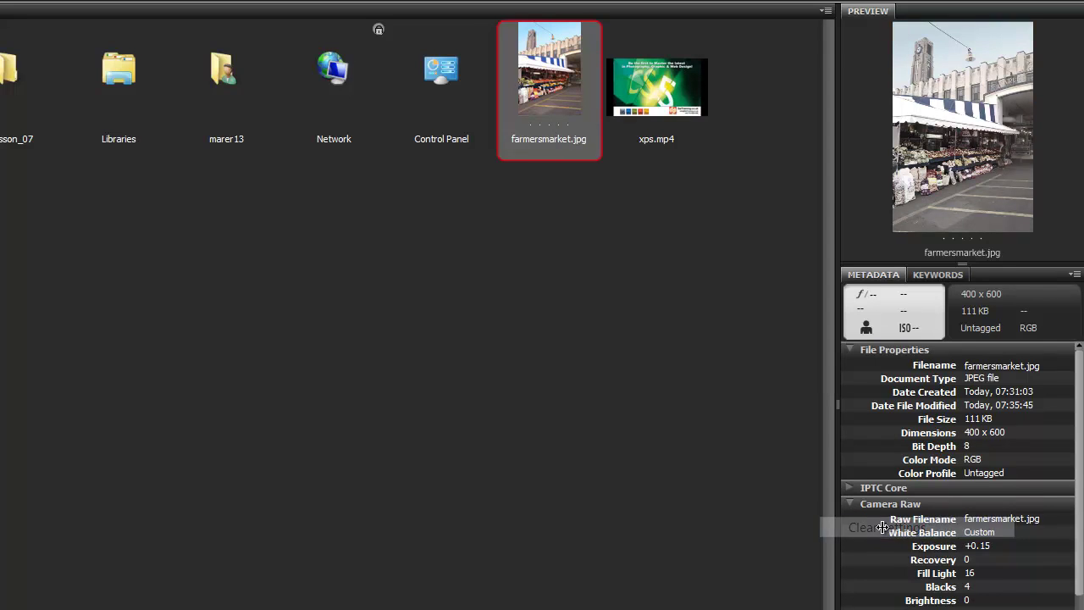